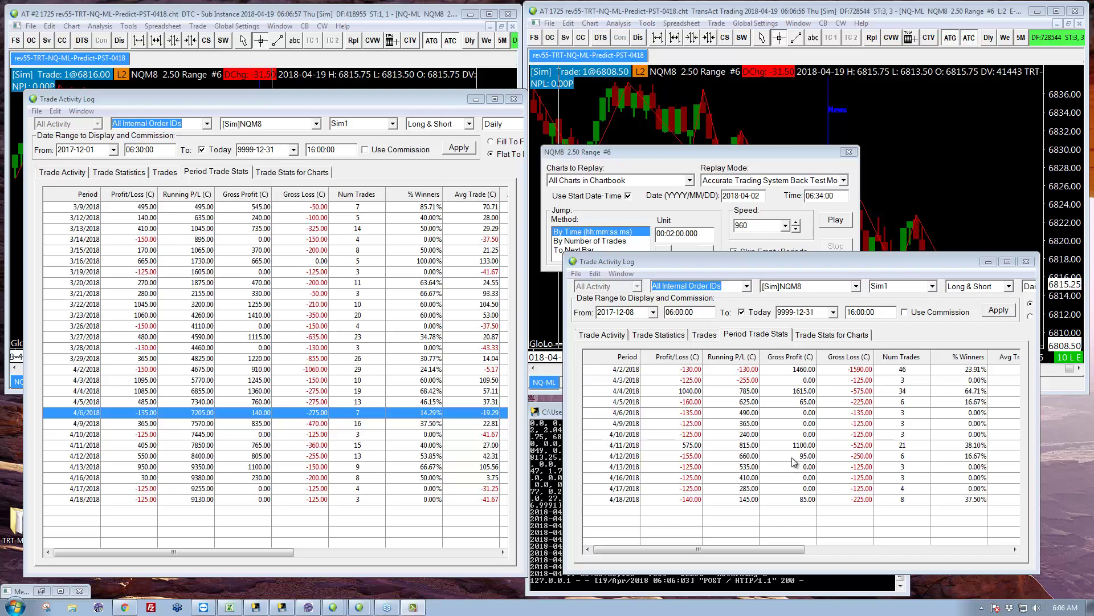
Check today's date in the system calendar and close the replay window of the NQM8 2.50 Range chart
{"action": "left_click", "coordinate": [1057, 609]}
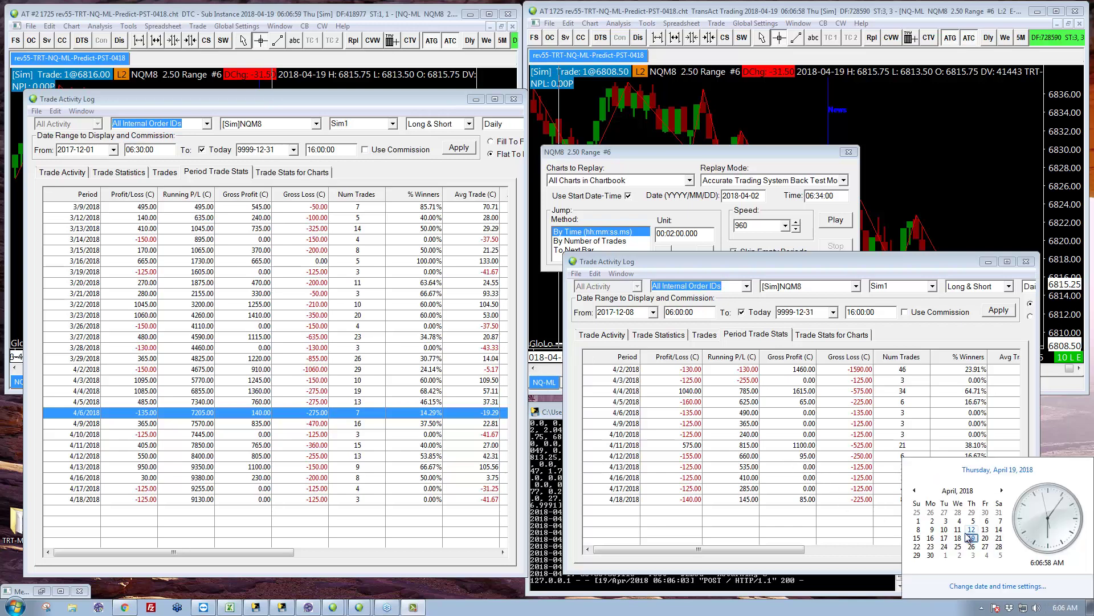
{"action": "left_click", "coordinate": [747, 267]}
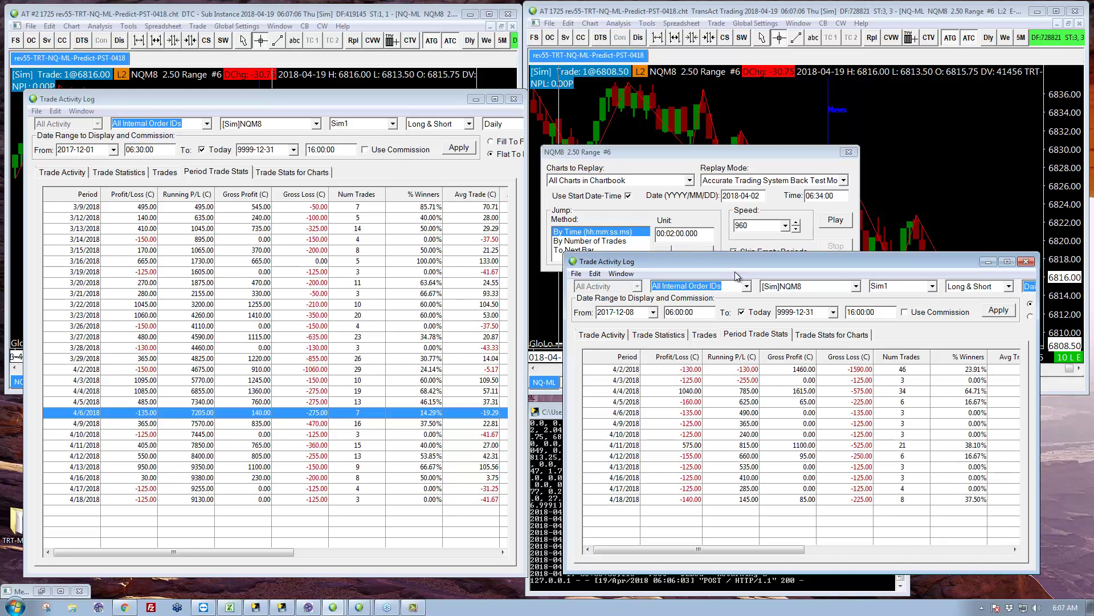
{"action": "left_click", "coordinate": [899, 159]}
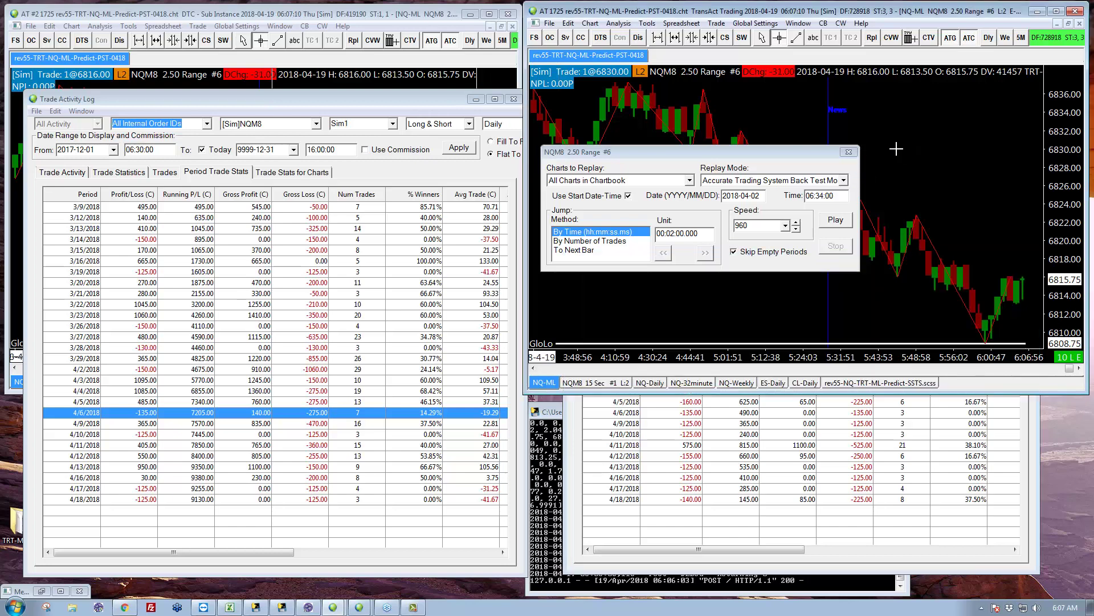
{"action": "left_click", "coordinate": [850, 151]}
{"action": "left_click", "coordinate": [849, 151]}
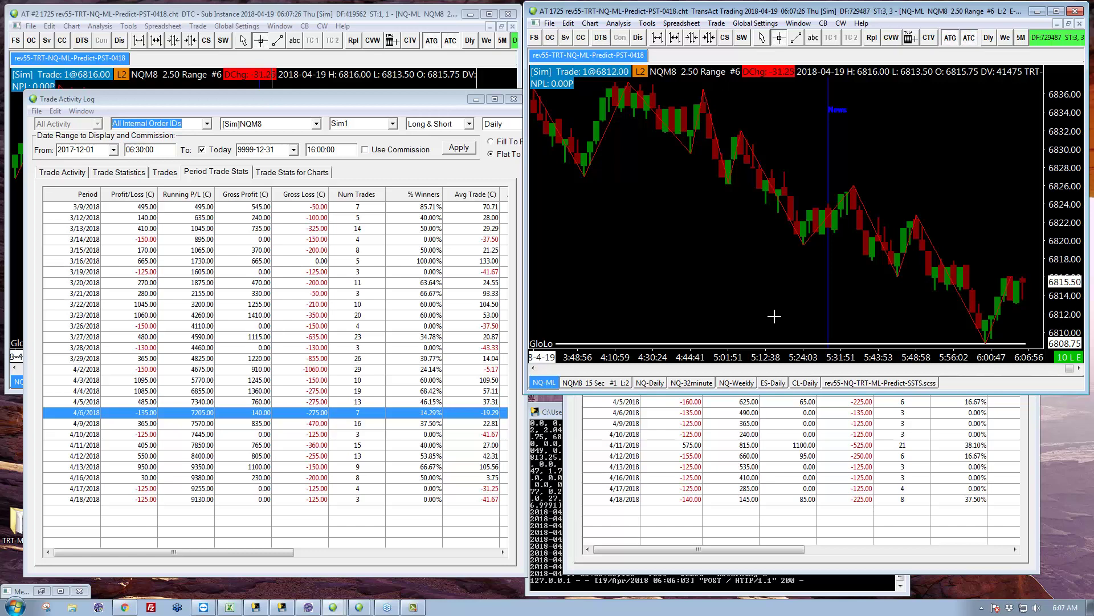
Show the NQ-Daily chart maximized and shift the magenta ellipse around the February Average Daily Range peak slightly right and down
{"action": "left_click", "coordinate": [651, 383]}
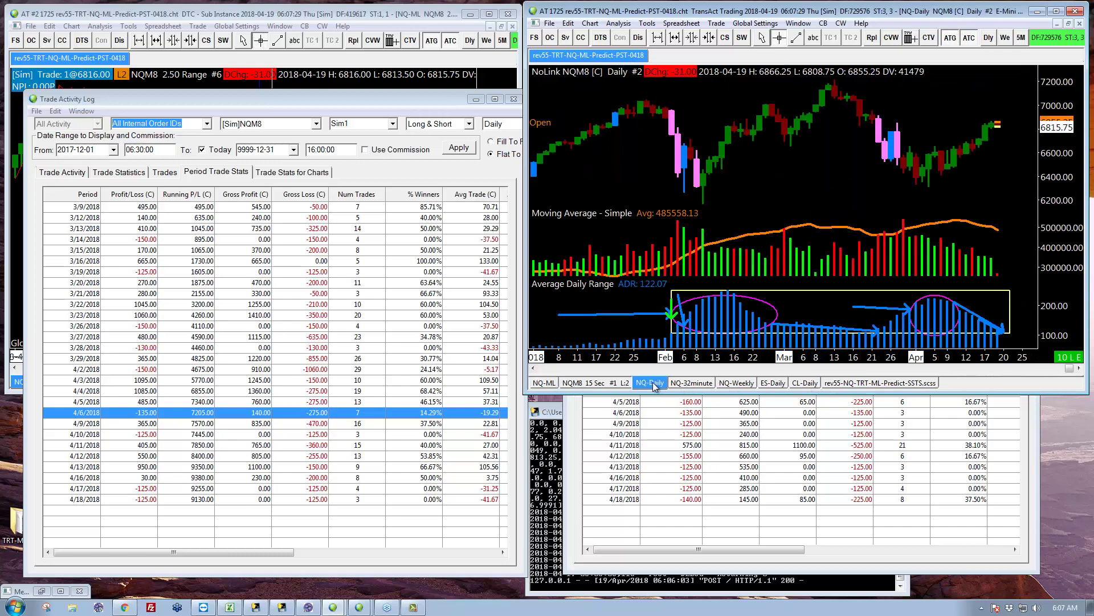
{"action": "left_click", "coordinate": [1056, 11]}
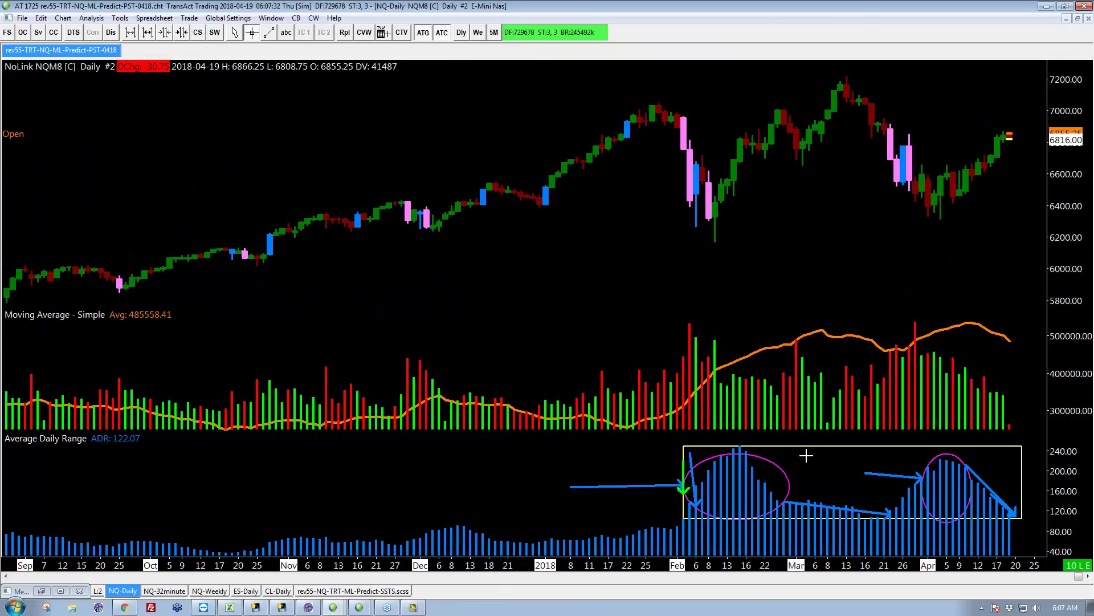
{"action": "left_click", "coordinate": [938, 456]}
{"action": "left_click", "coordinate": [752, 459]}
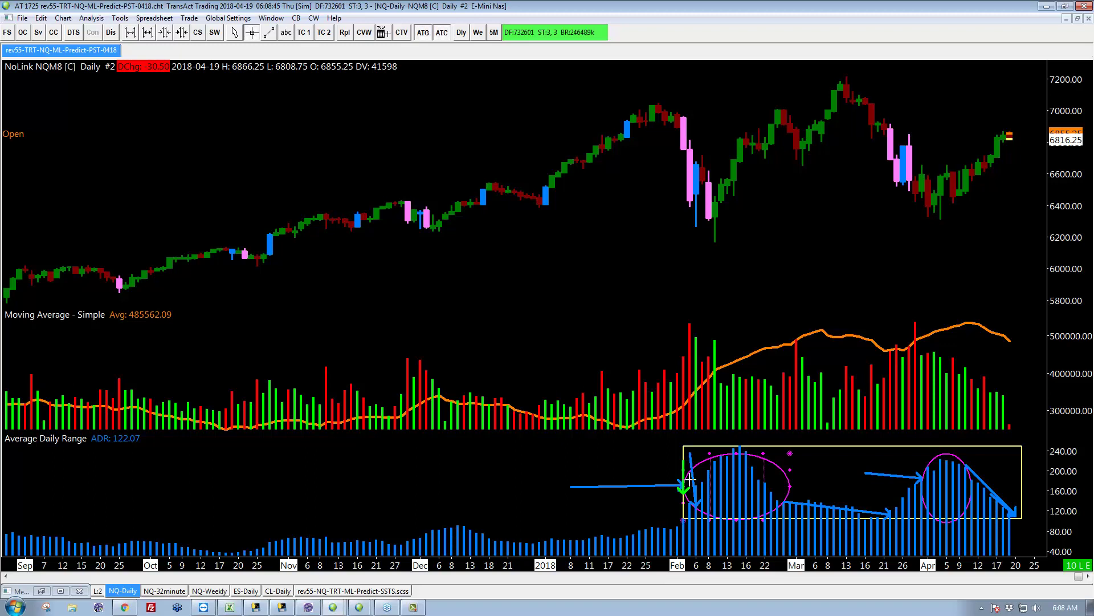
{"action": "left_click_drag", "start_coordinate": [684, 470], "coordinate": [690, 479]}
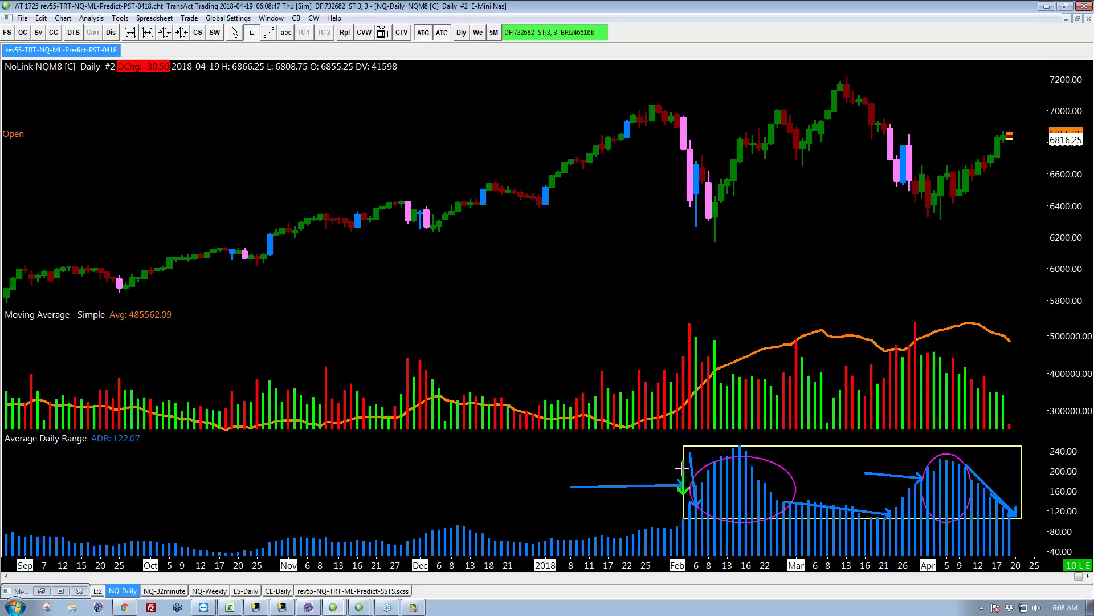
Delete the yellow rectangle in the Average Daily Range region and restore the chart window to its smaller size
{"action": "left_click", "coordinate": [718, 447]}
{"action": "key", "text": "Delete"}
{"action": "left_click", "coordinate": [684, 462]}
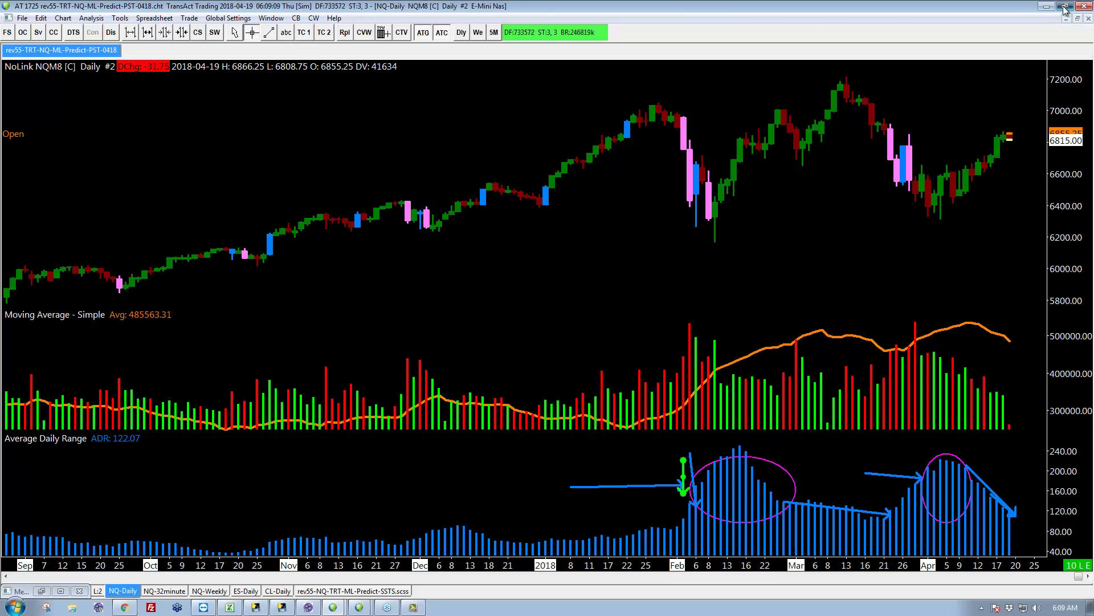
{"action": "left_click", "coordinate": [1065, 7]}
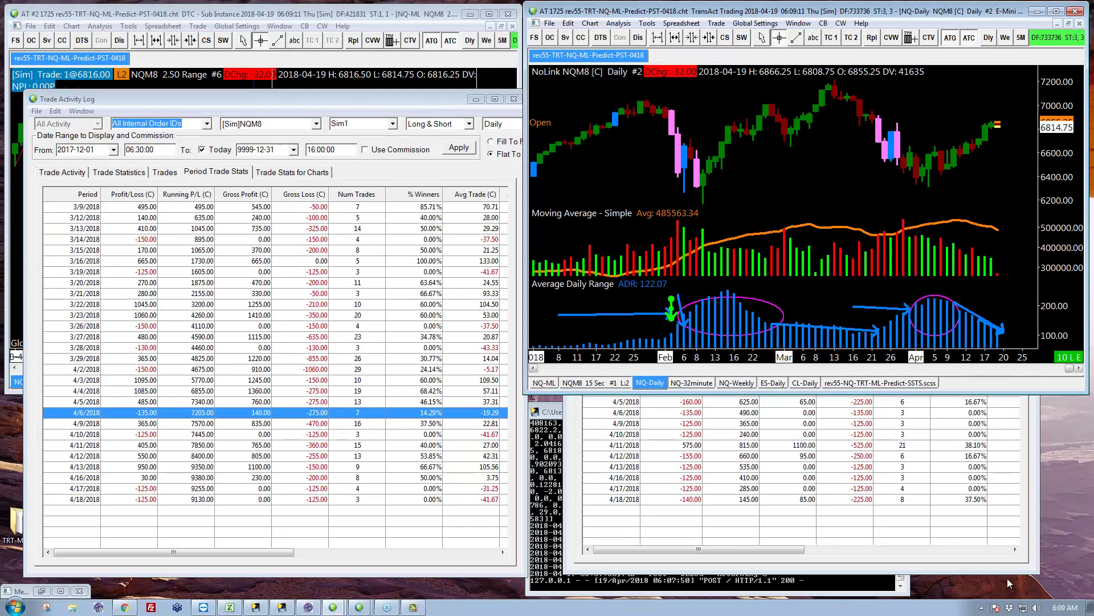
Look at the rev55-NQ-TRT-ML-Predict-SSTS.scss spreadsheet and the 4/18/2018 and 4/2/2018 results in the trade log starting 2017-12-08
{"action": "mouse_move", "coordinate": [1059, 611]}
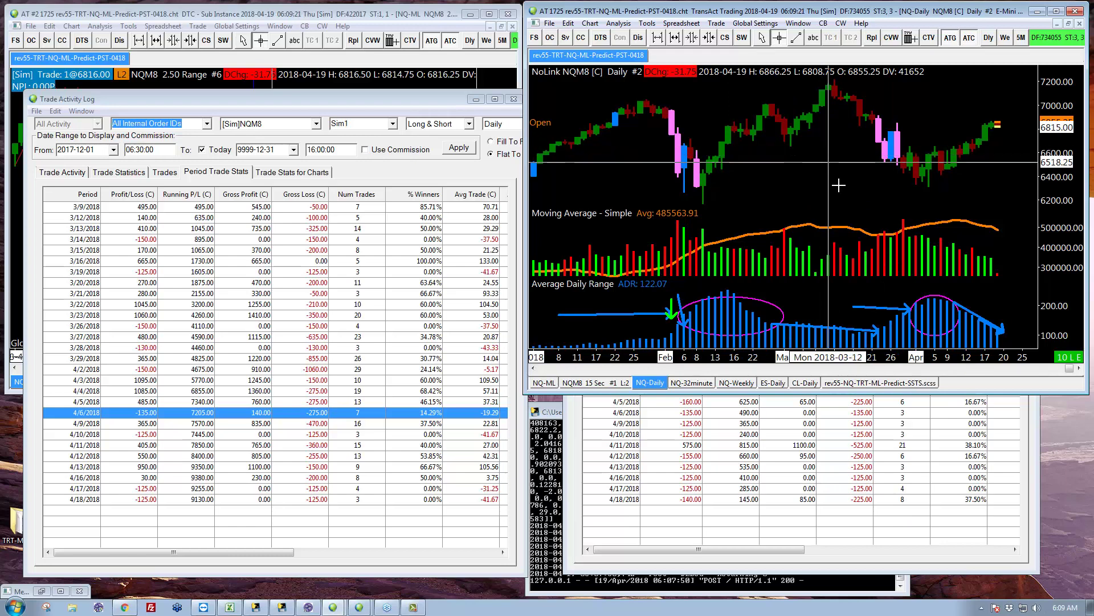
{"action": "left_click", "coordinate": [879, 383]}
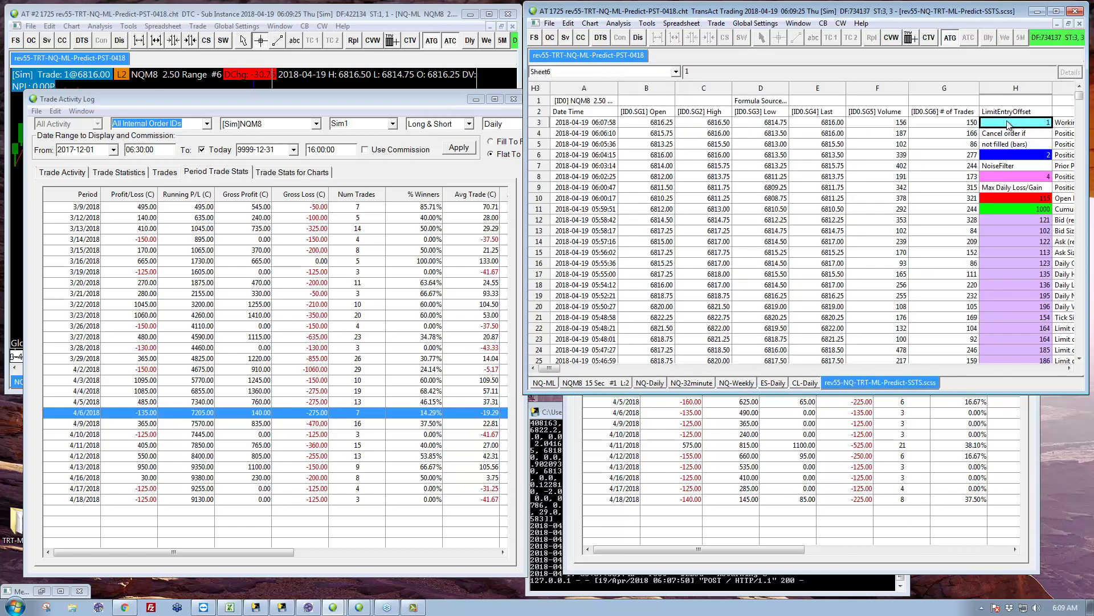
{"action": "left_click", "coordinate": [776, 499]}
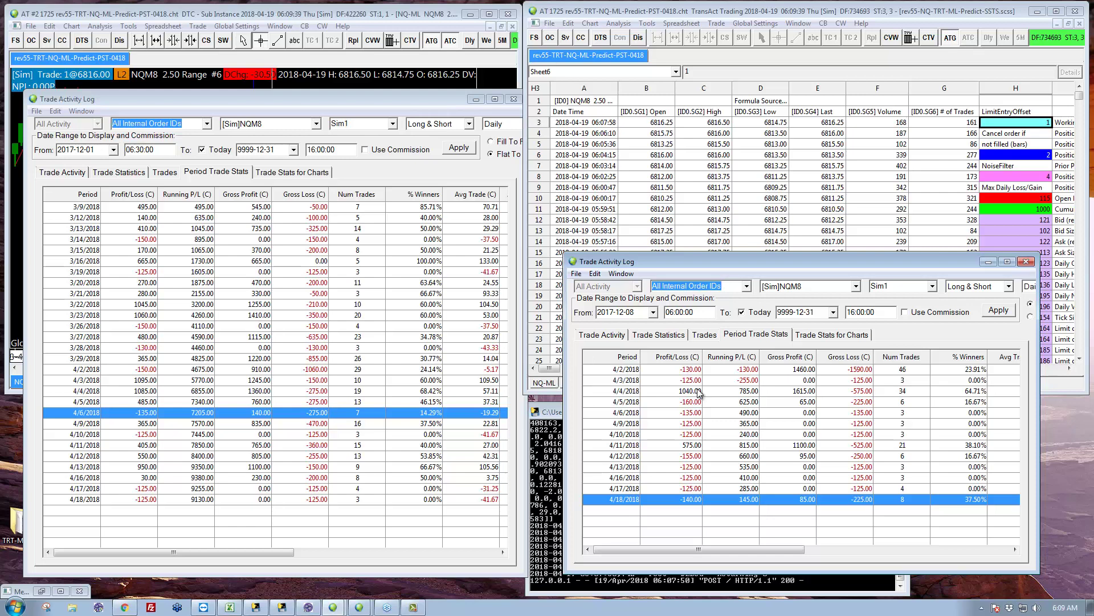
{"action": "left_click", "coordinate": [624, 371]}
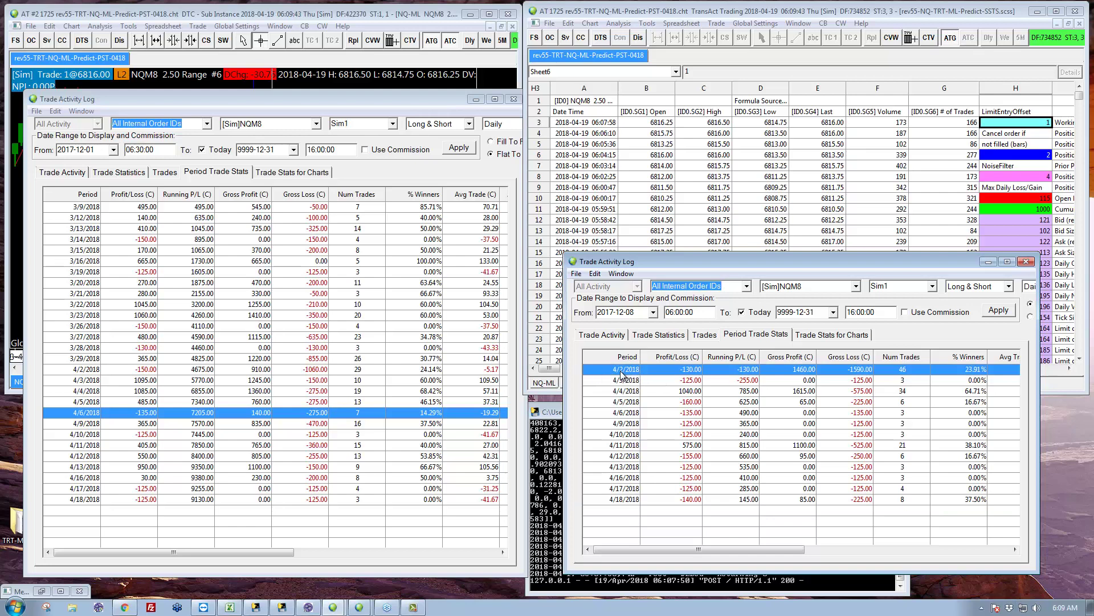
{"action": "left_click", "coordinate": [828, 21]}
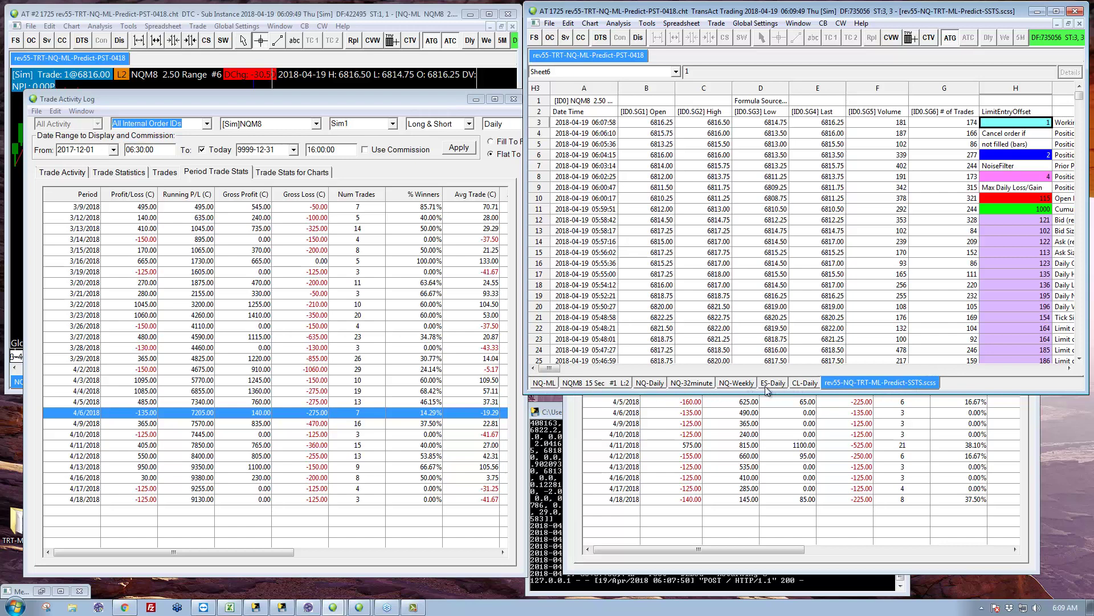
Maximize the NQ-Daily chart and add a second blue arrow toward the April ellipse, above the existing arrow
{"action": "left_click", "coordinate": [649, 383]}
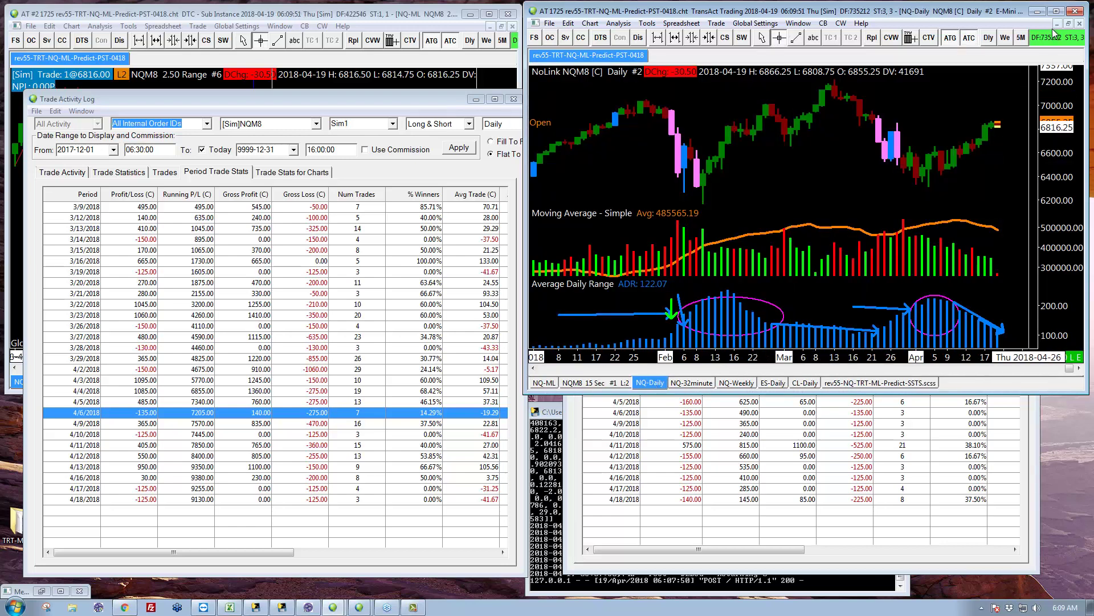
{"action": "left_click", "coordinate": [1056, 11]}
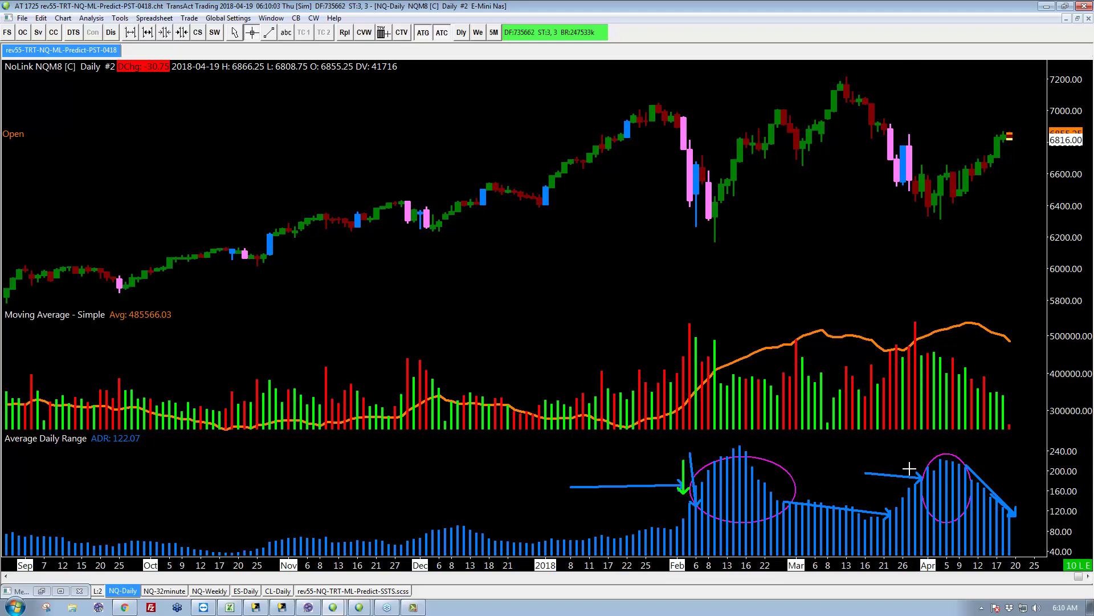
{"action": "left_click_drag", "start_coordinate": [878, 460], "coordinate": [922, 465]}
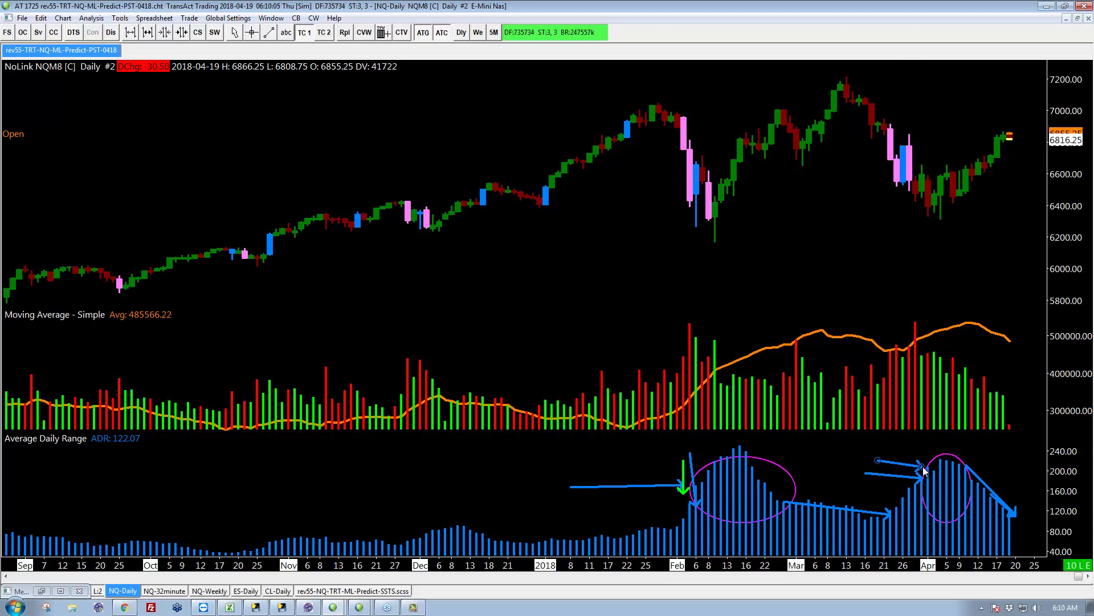
{"action": "left_click", "coordinate": [897, 475]}
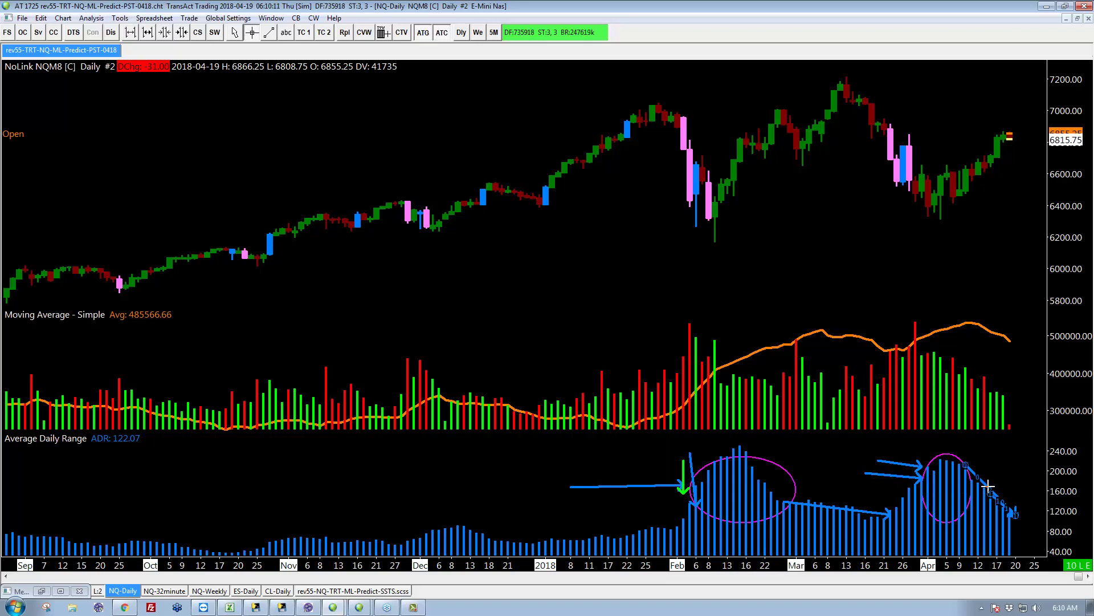
Draw a blue circle around the mid-April Average Daily Range bars at the end of the declining arrow
{"action": "left_click", "coordinate": [965, 463]}
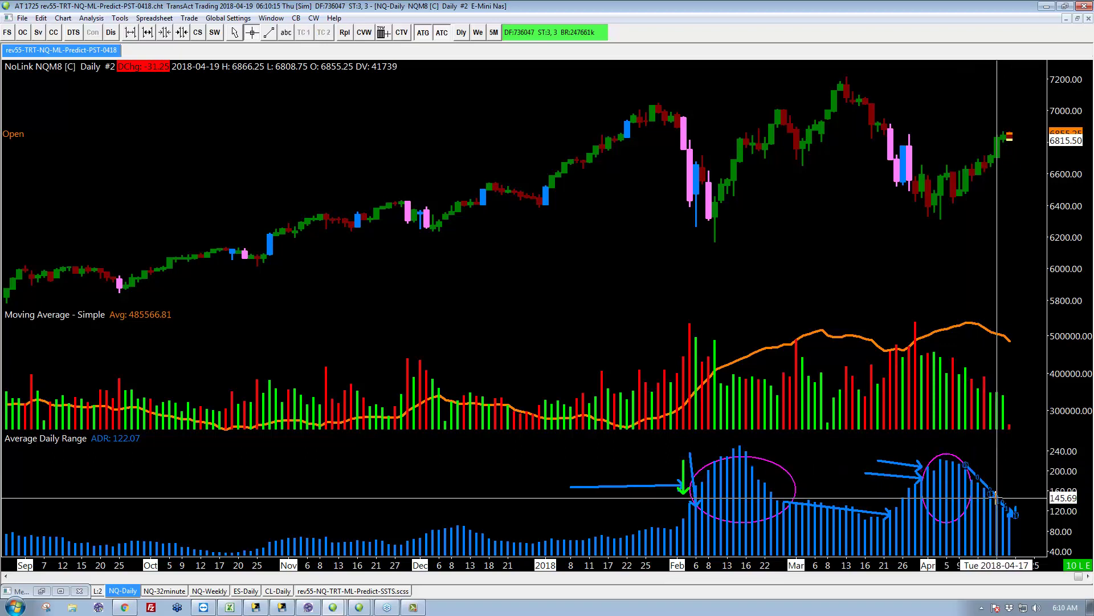
{"action": "left_click", "coordinate": [1018, 491]}
{"action": "left_click_drag", "start_coordinate": [1016, 486], "coordinate": [972, 527]}
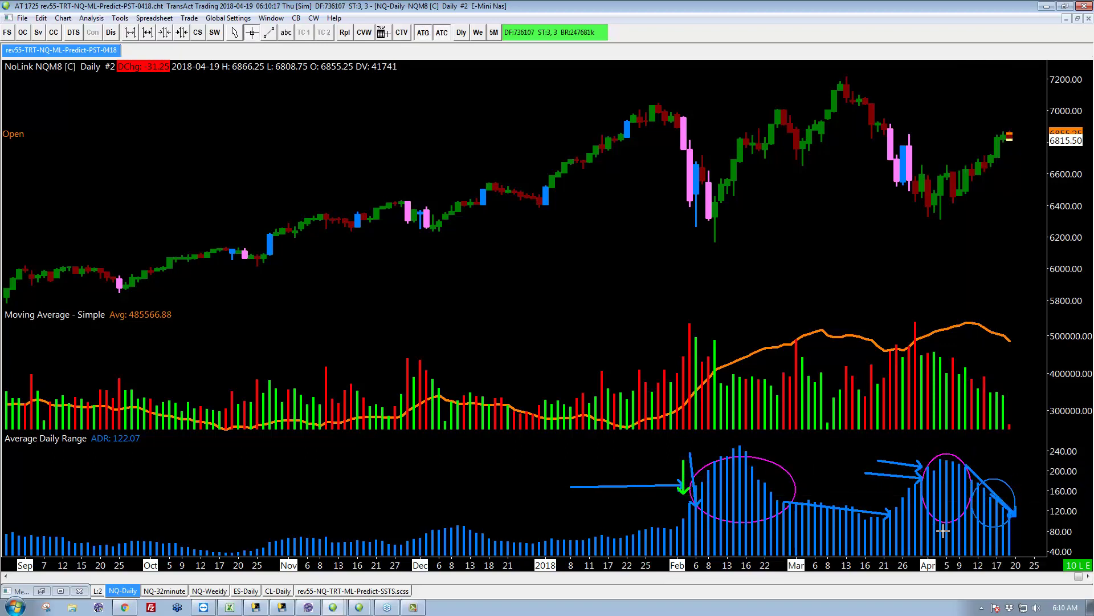
Recolor the gently declining March arrow with Color #6 and restore the chart window to its smaller size
{"action": "right_click", "coordinate": [833, 507]}
{"action": "mouse_move", "coordinate": [859, 262]}
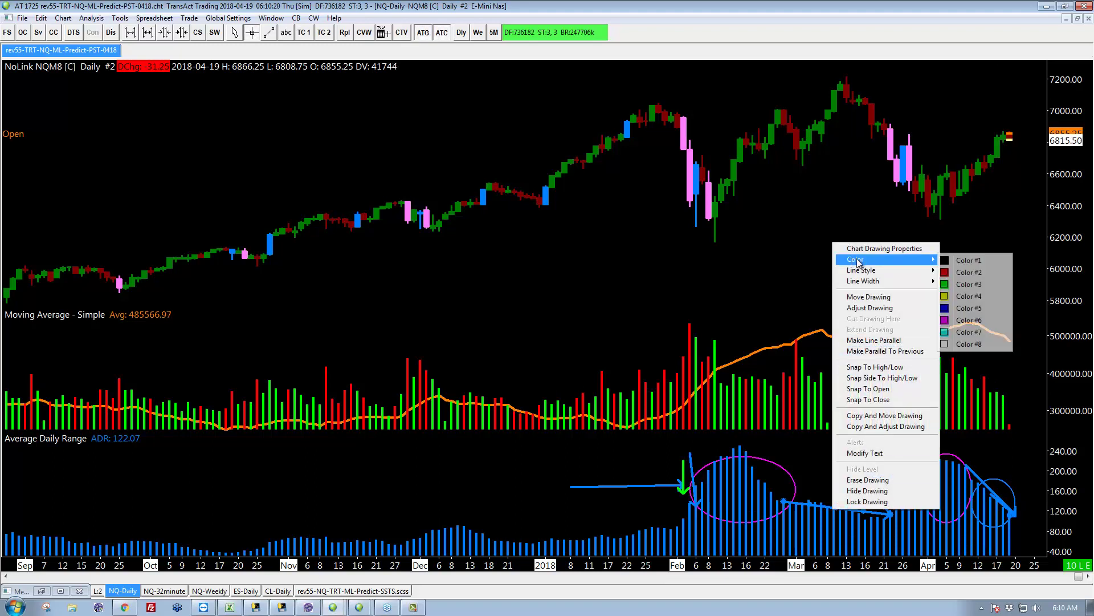
{"action": "left_click", "coordinate": [969, 319]}
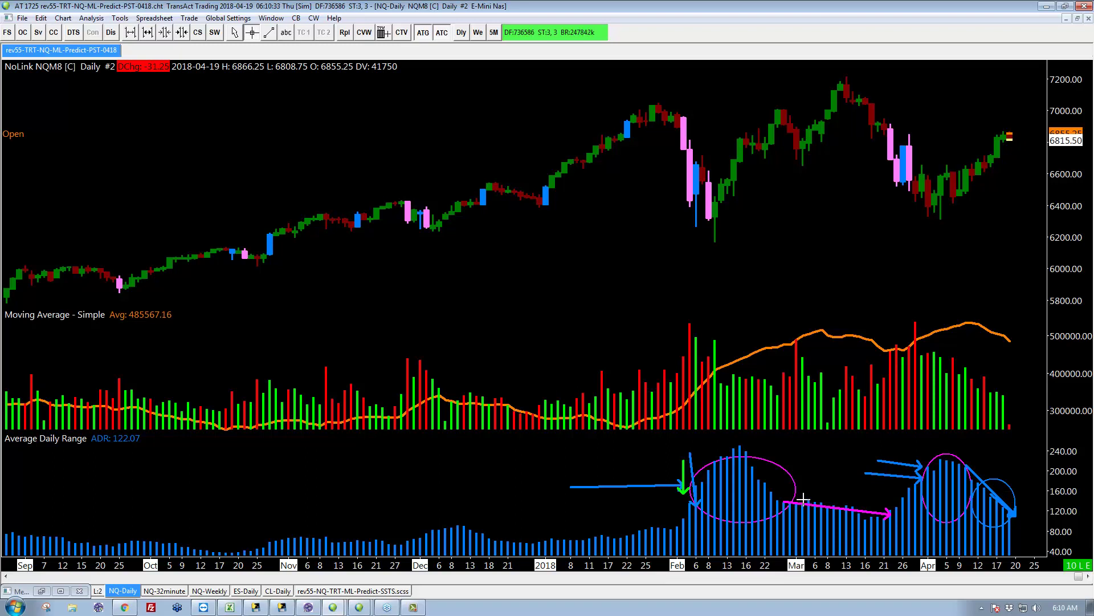
{"action": "left_click", "coordinate": [1063, 7]}
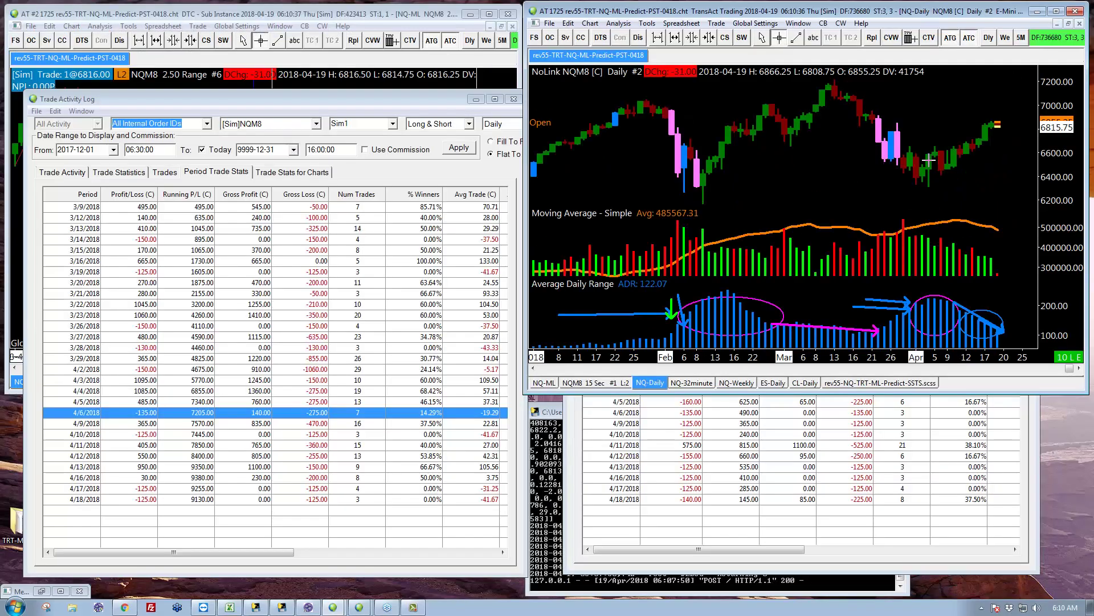
Minimize the Trade Activity Log starting 2017-12-08 and the console window behind it
{"action": "left_click", "coordinate": [727, 560]}
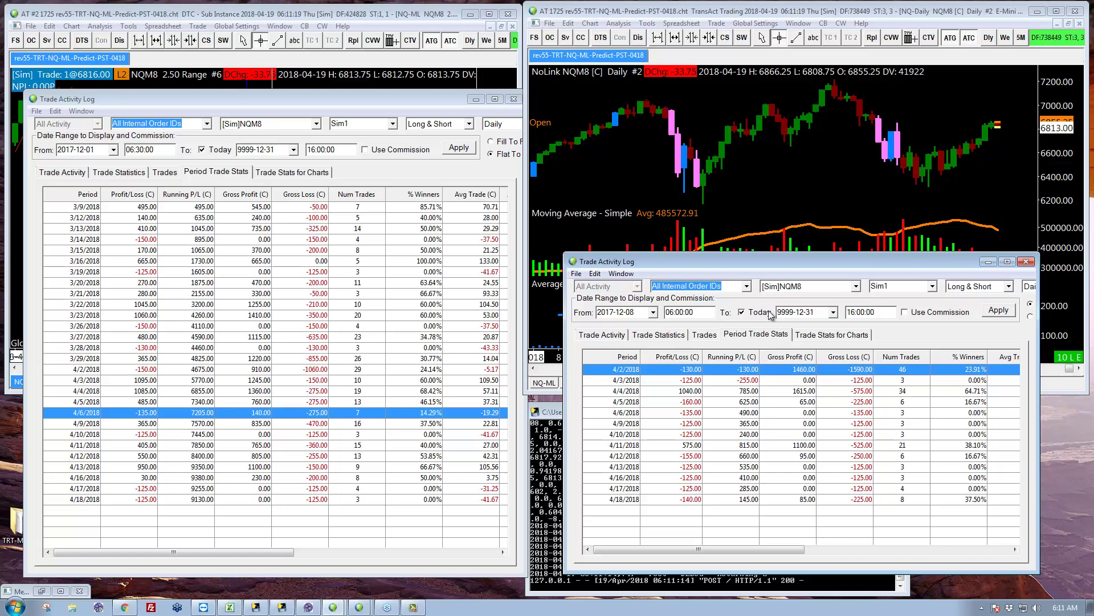
{"action": "left_click", "coordinate": [988, 263]}
{"action": "left_click", "coordinate": [896, 412]}
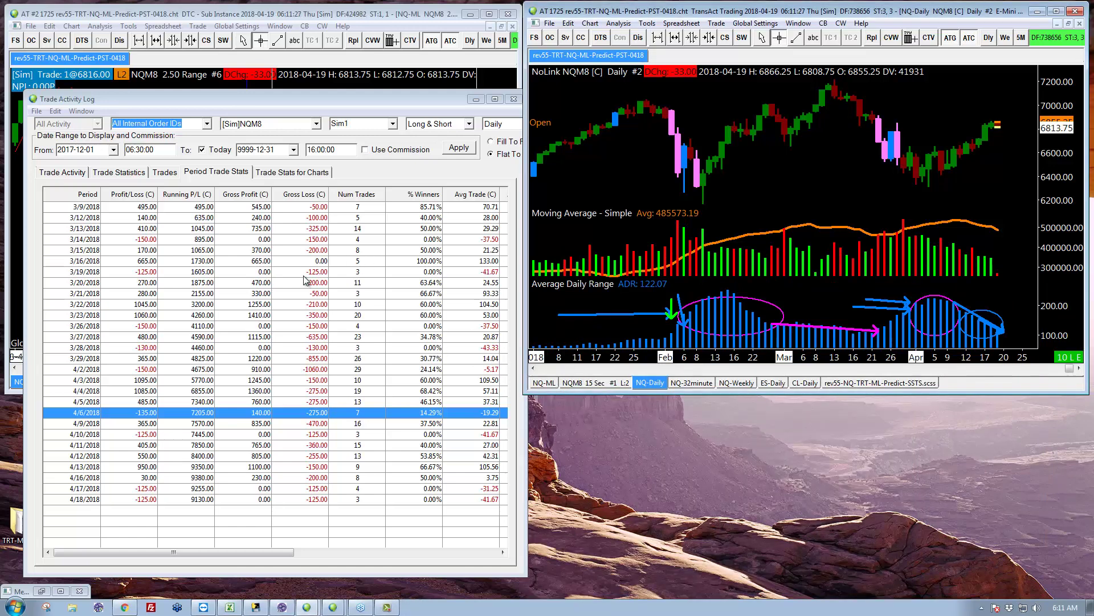
Draw two blue downward arrows onto the Average Daily Range bars, one at 9 March and one in late February
{"action": "left_click", "coordinate": [673, 305]}
{"action": "left_click", "coordinate": [785, 323]}
{"action": "left_click_drag", "start_coordinate": [822, 293], "coordinate": [822, 320]}
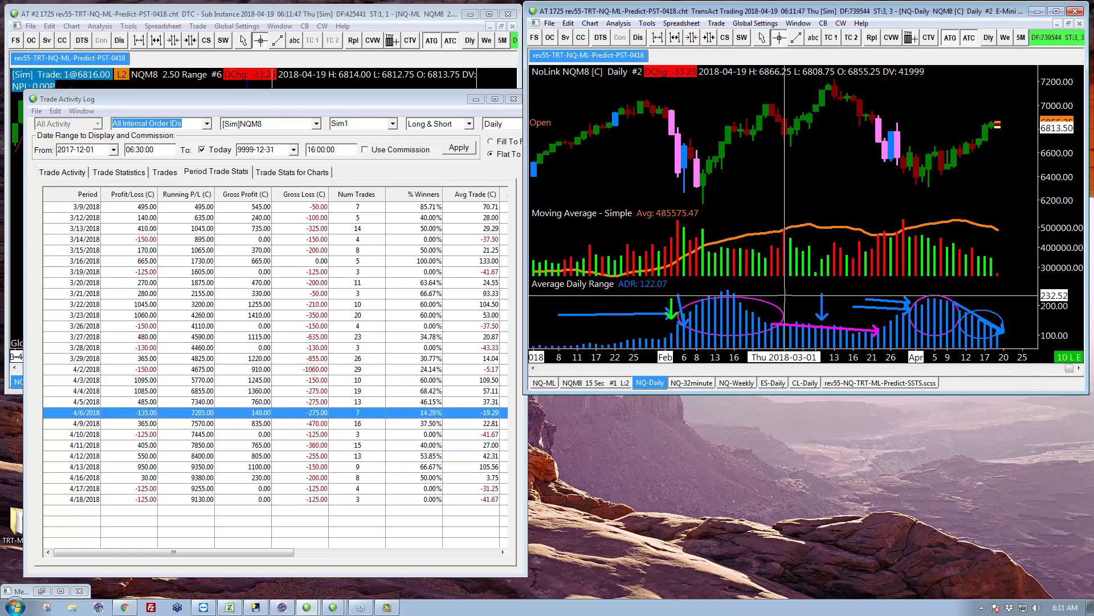
{"action": "left_click", "coordinate": [770, 294]}
{"action": "left_click", "coordinate": [770, 314]}
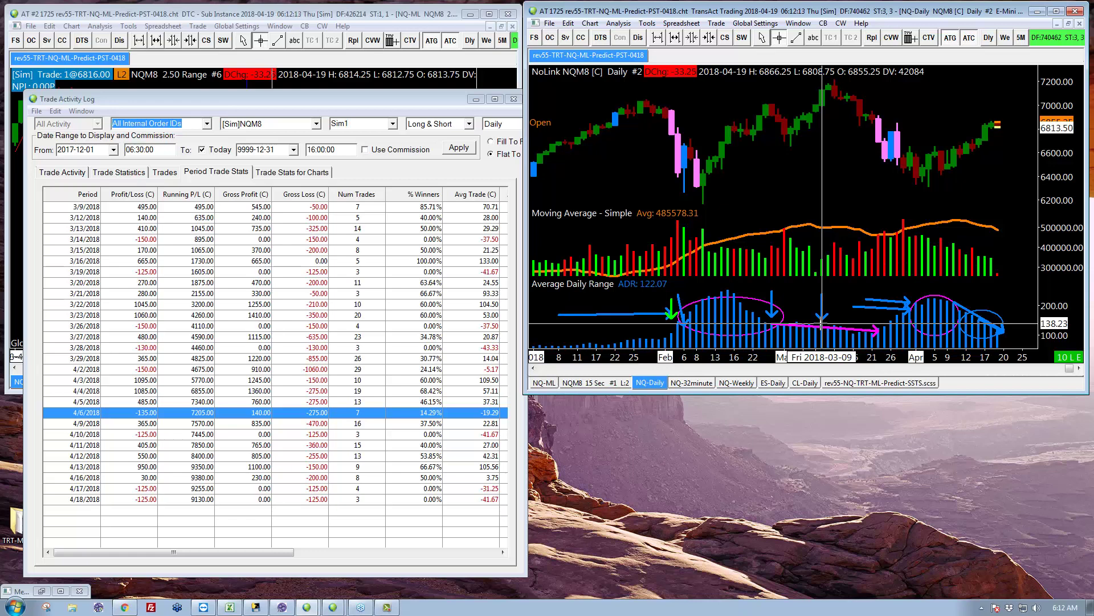
Draw a yellow rectangle around the Average Daily Range bars from 9 March to just past the latest April bar
{"action": "left_click", "coordinate": [821, 308]}
{"action": "left_click_drag", "start_coordinate": [821, 308], "coordinate": [930, 344]}
{"action": "left_click", "coordinate": [832, 37]}
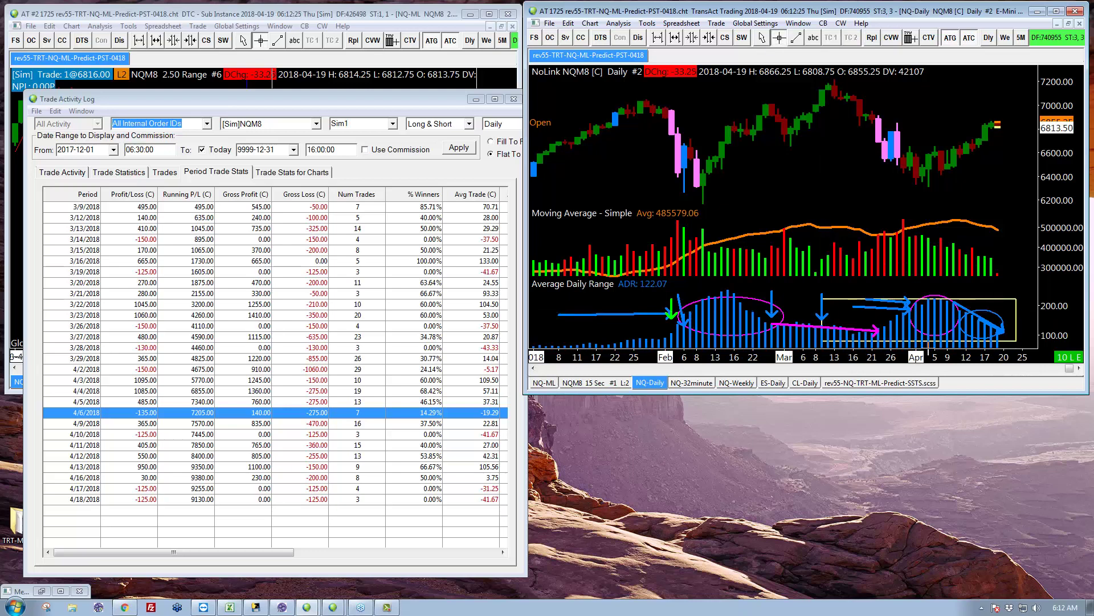
{"action": "left_click_drag", "start_coordinate": [593, 314], "coordinate": [577, 331]}
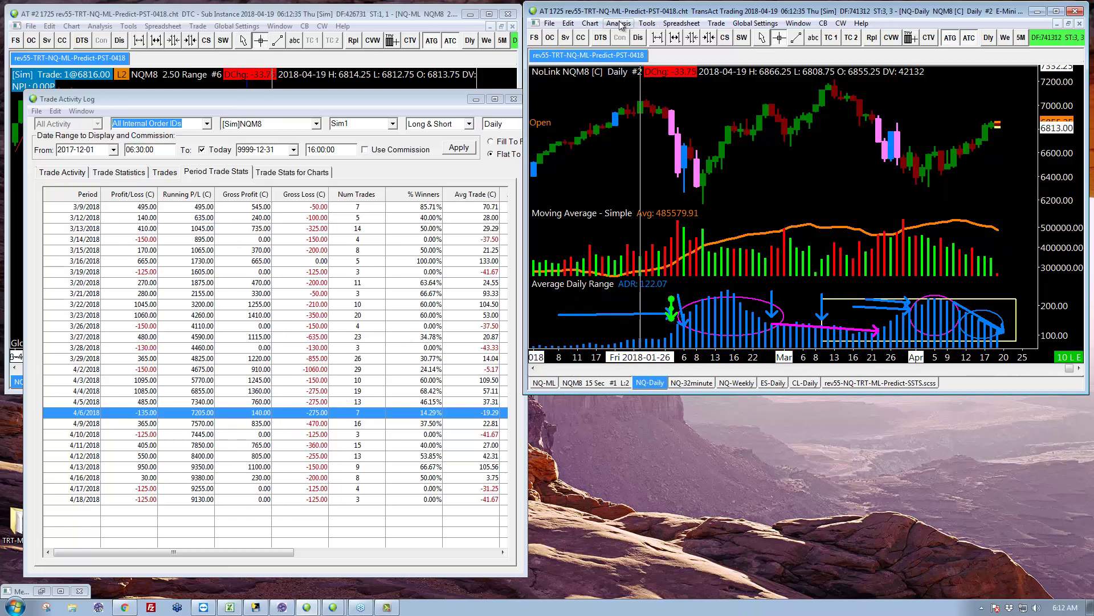
Reopen the Trade Activity Log starting 2017-12-08 and compare its results from 4/2/2018 onward with the other log
{"action": "left_click", "coordinate": [717, 23]}
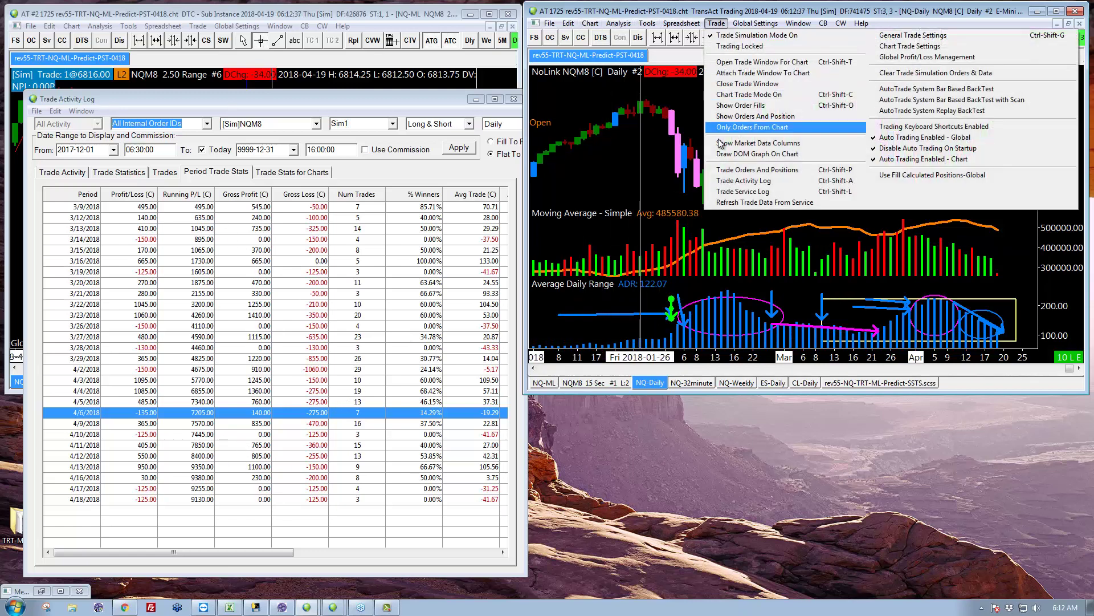
{"action": "left_click", "coordinate": [755, 181]}
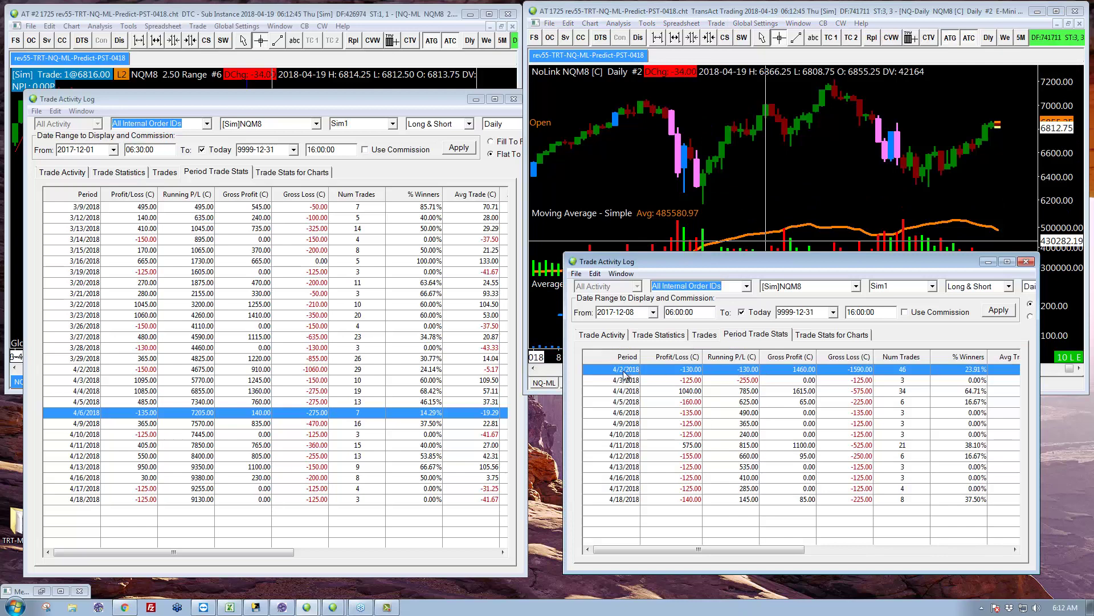
{"action": "left_click", "coordinate": [86, 371]}
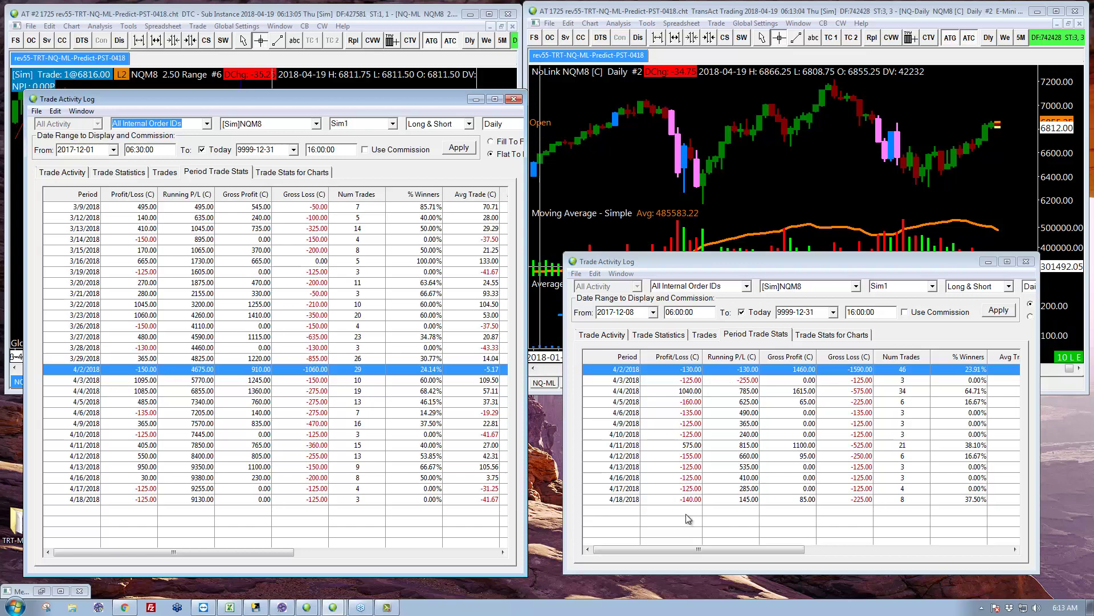
{"action": "left_click", "coordinate": [140, 496]}
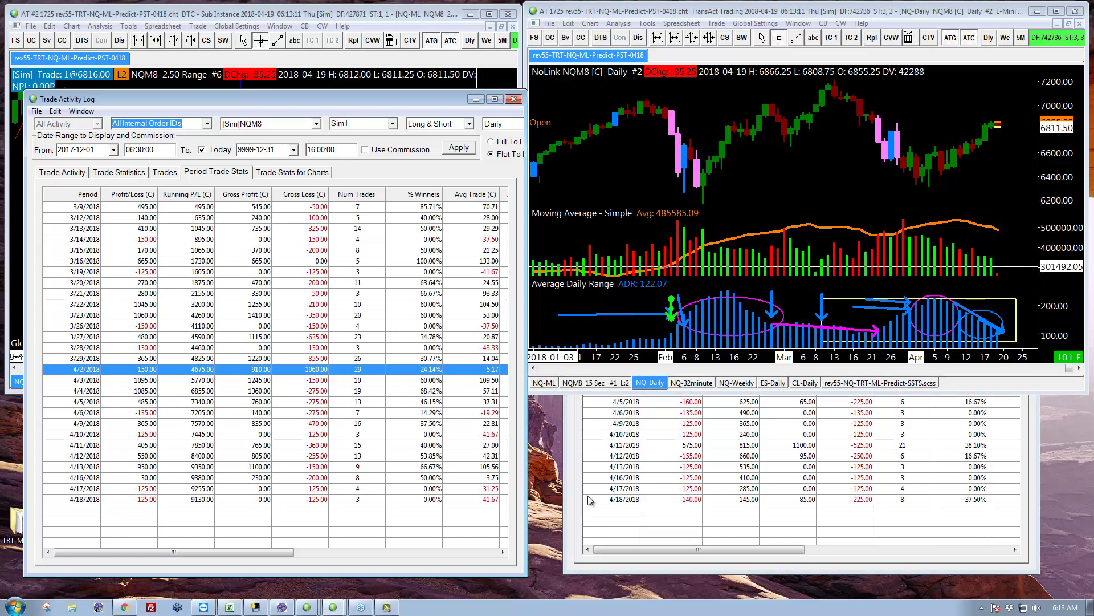
{"action": "left_click", "coordinate": [655, 532]}
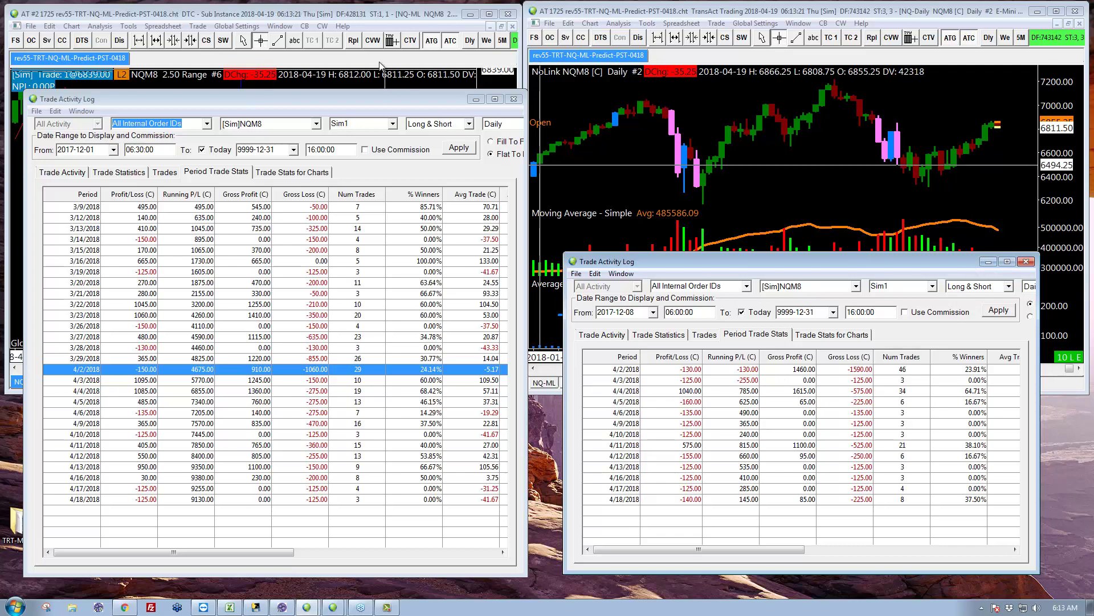
Check the LimitEntryOffset setting in the rev55-NQ-TRT-ML-Predict-SSTS spreadsheet and return to the Trade Activity Log starting 2017-12-01
{"action": "left_click", "coordinate": [369, 17]}
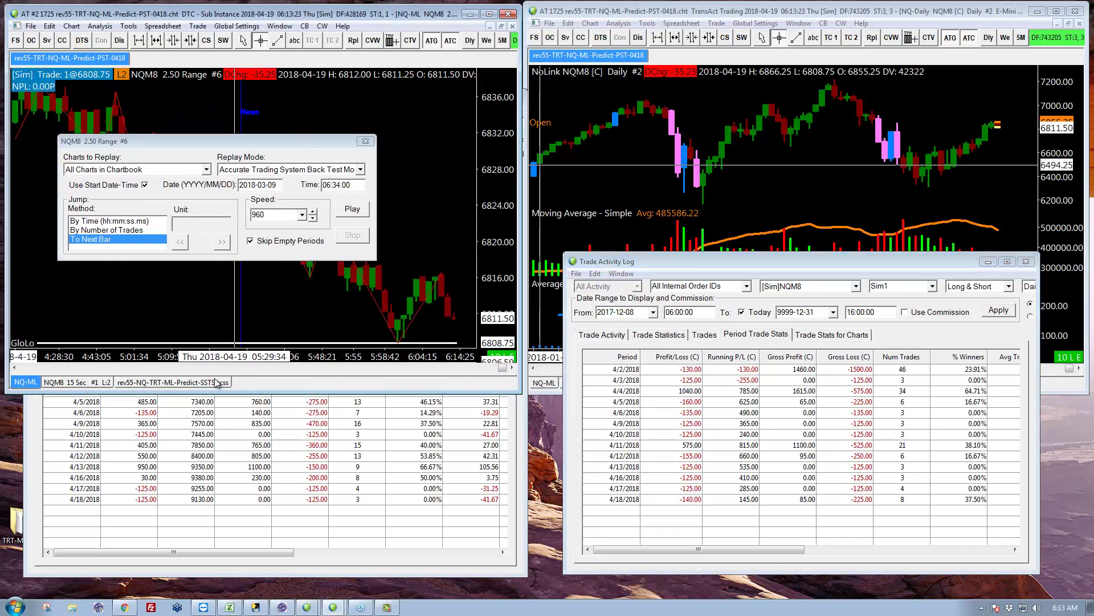
{"action": "left_click", "coordinate": [216, 382]}
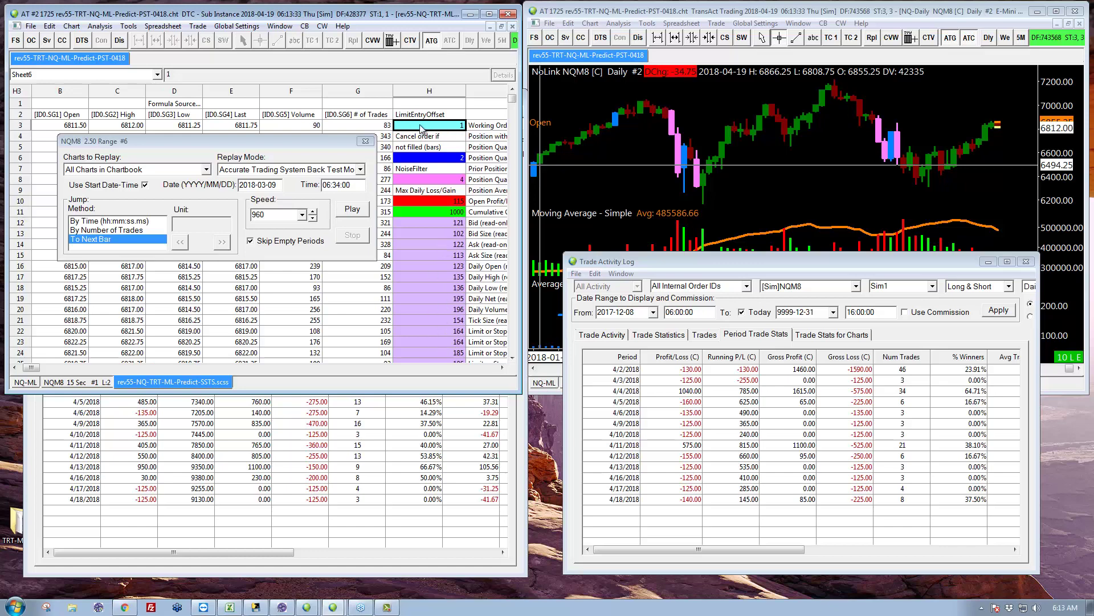
{"action": "left_click", "coordinate": [273, 516]}
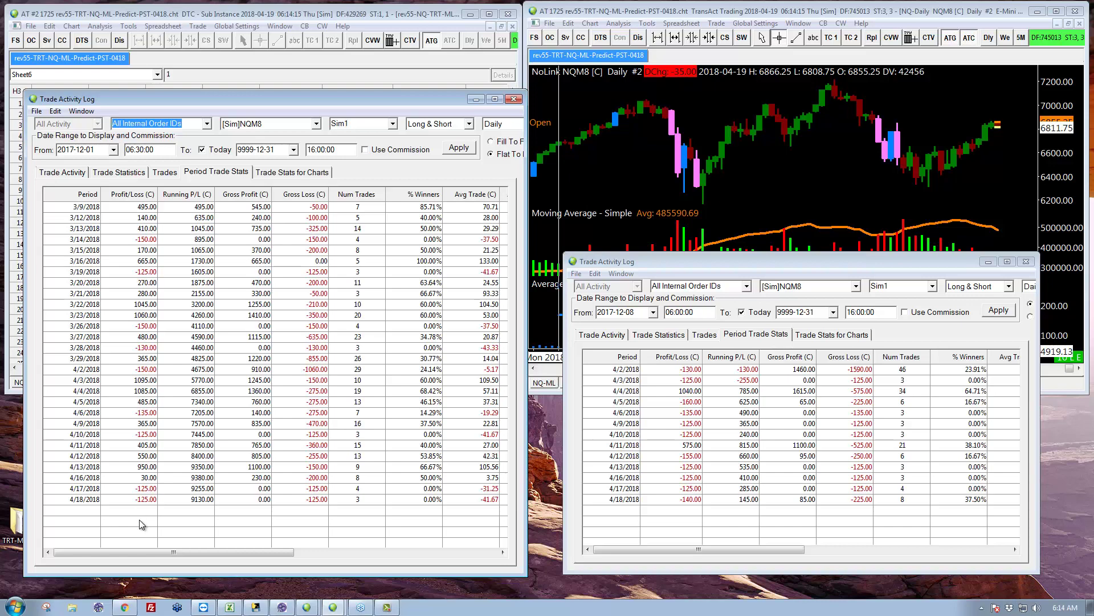
Close the replay controls on the NQM8 2.50 Range chart and maximize that chart's window
{"action": "left_click", "coordinate": [260, 13]}
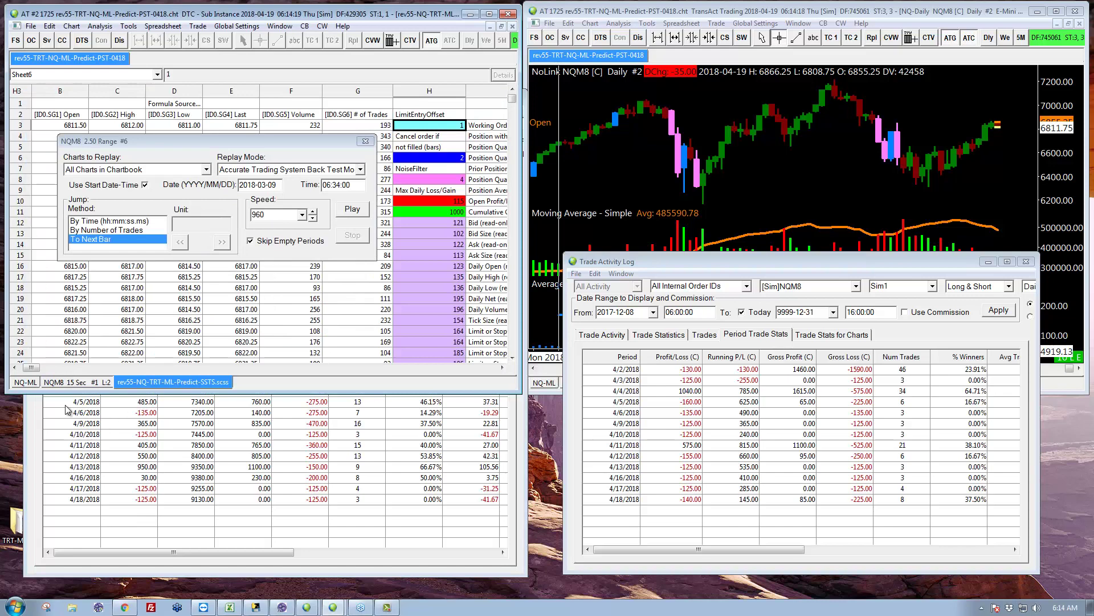
{"action": "left_click", "coordinate": [26, 382]}
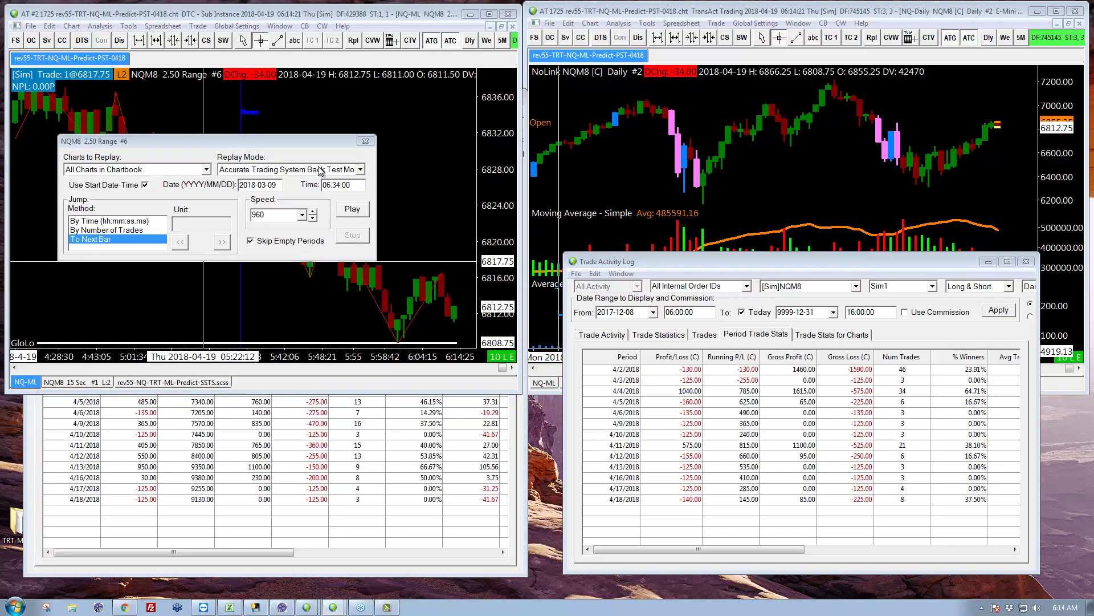
{"action": "left_click", "coordinate": [366, 141]}
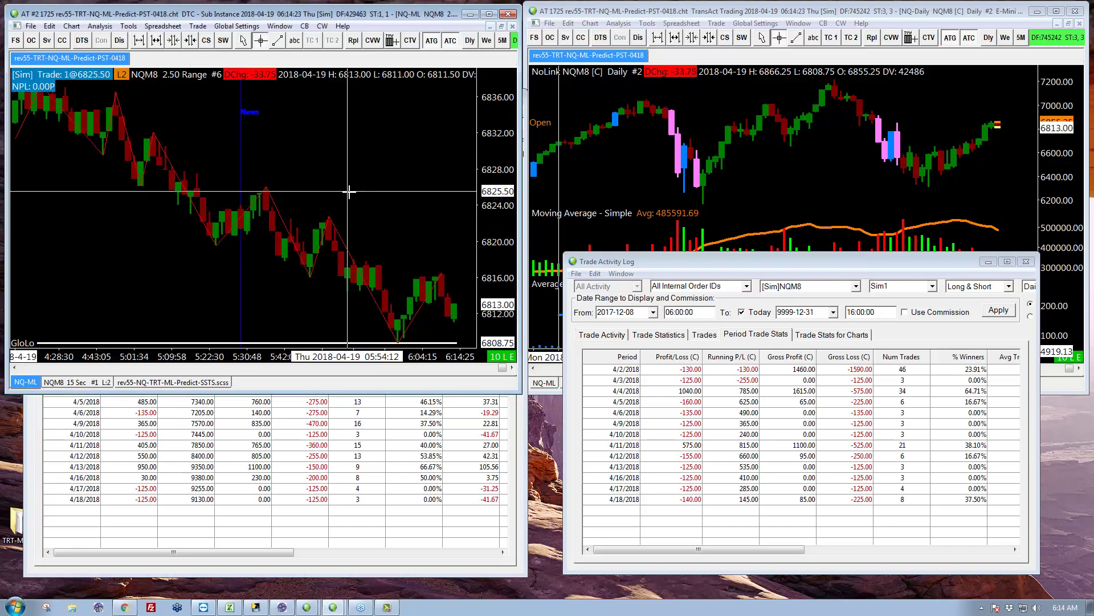
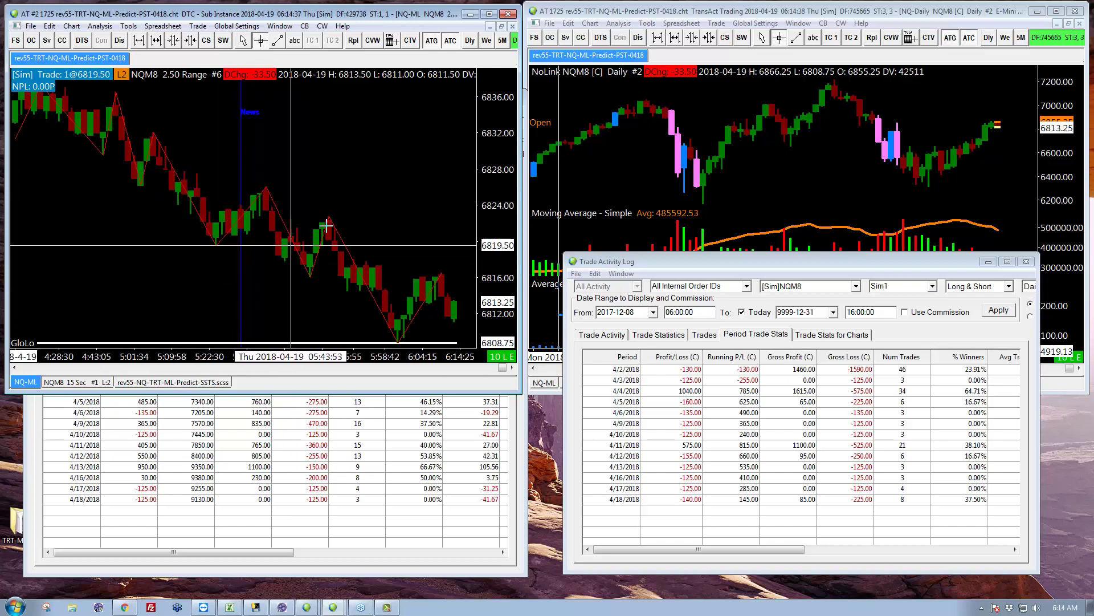
{"action": "left_click", "coordinate": [489, 13]}
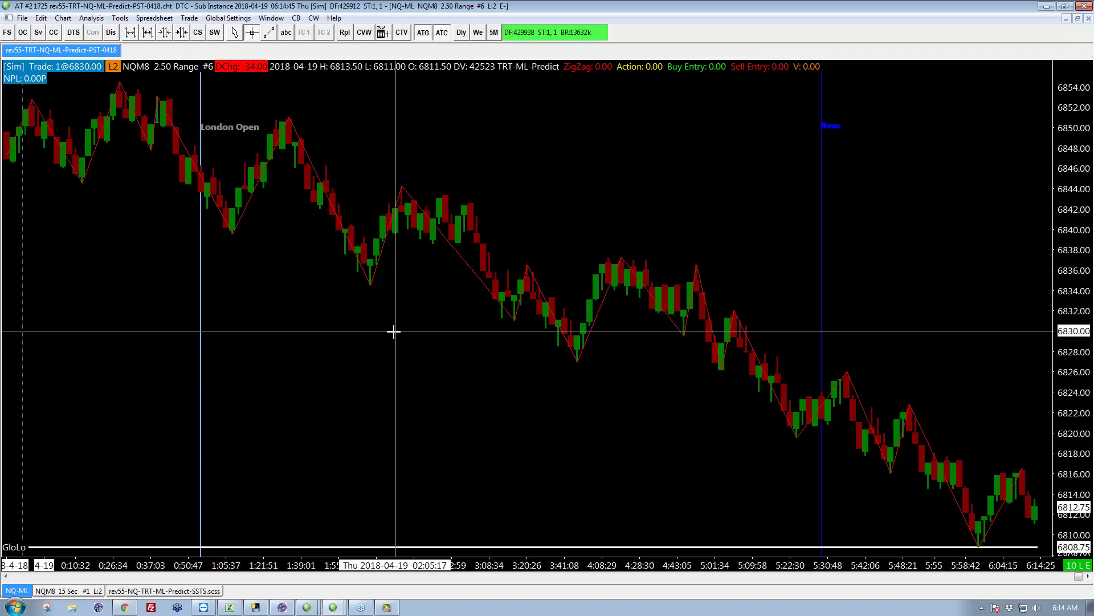
Draw three blue arrows at the candle near 02:05: one up to about 6839, one falling from 6842 to 6831, and a short one up to 6845
{"action": "key", "text": "1"}
{"action": "left_click_drag", "start_coordinate": [395, 351], "coordinate": [394, 233]}
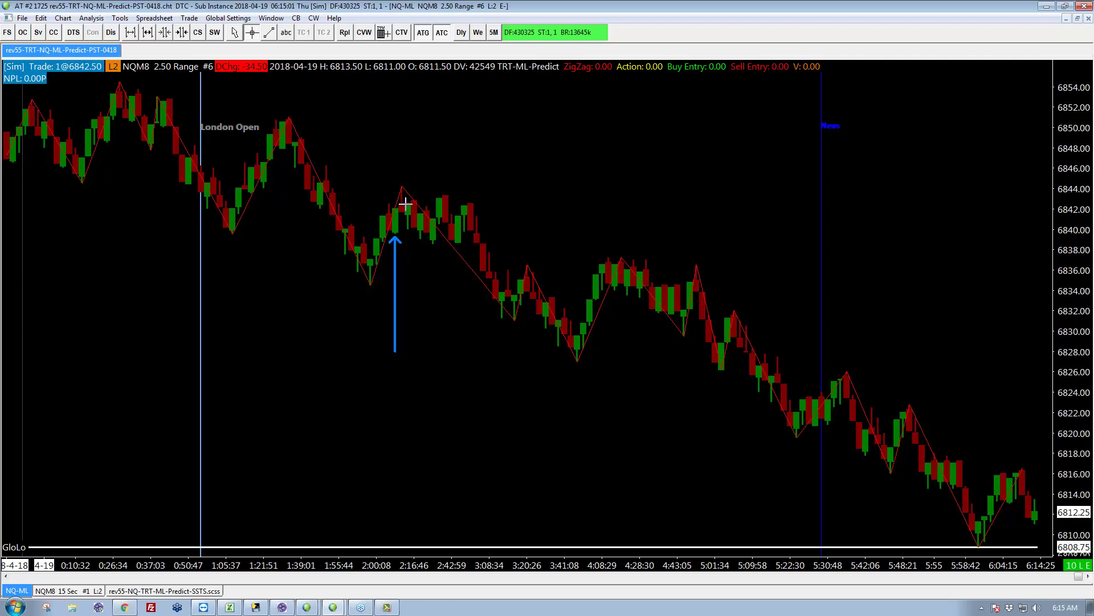
{"action": "key", "text": "Escape"}
{"action": "left_click_drag", "start_coordinate": [397, 210], "coordinate": [514, 321]}
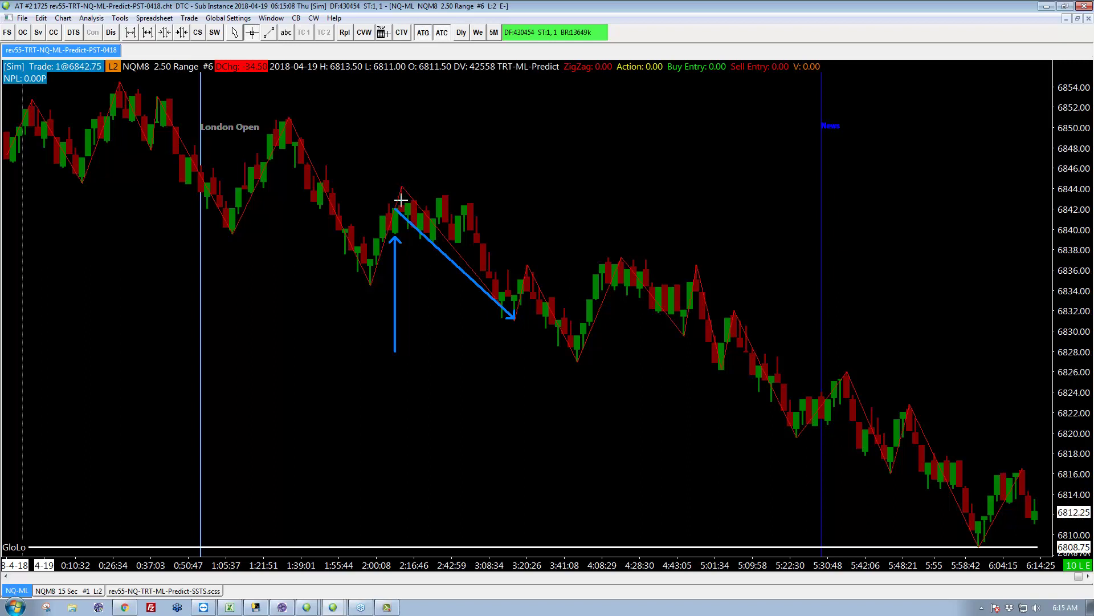
{"action": "key", "text": "Escape"}
{"action": "left_click_drag", "start_coordinate": [395, 210], "coordinate": [395, 177]}
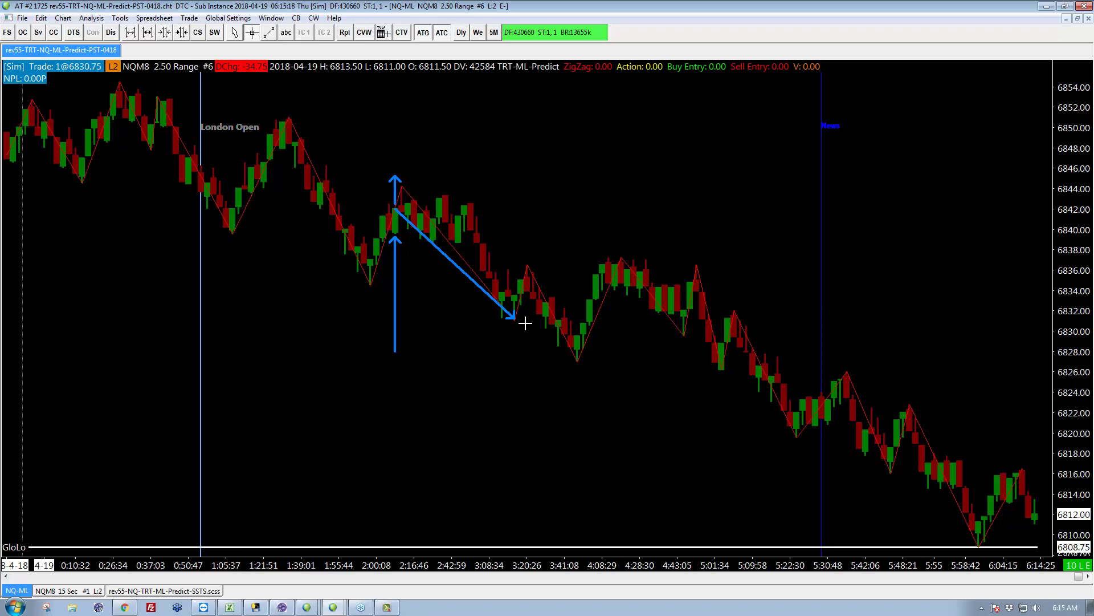
Recolor the long vertical arrow below the entry candle to magenta, Color #6
{"action": "left_click", "coordinate": [394, 278]}
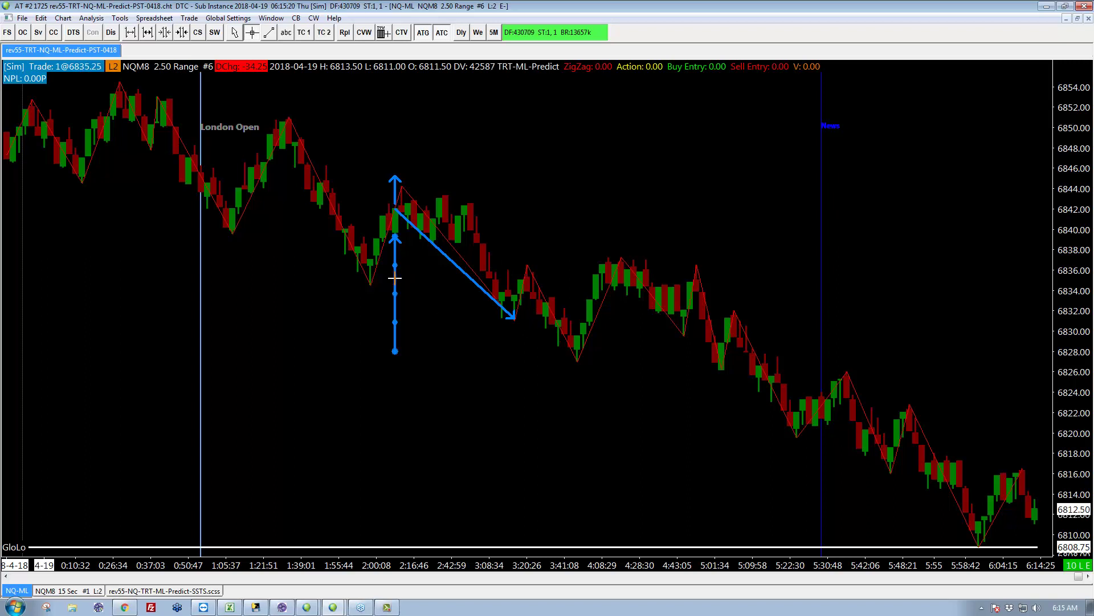
{"action": "right_click", "coordinate": [394, 277]}
{"action": "mouse_move", "coordinate": [444, 301]}
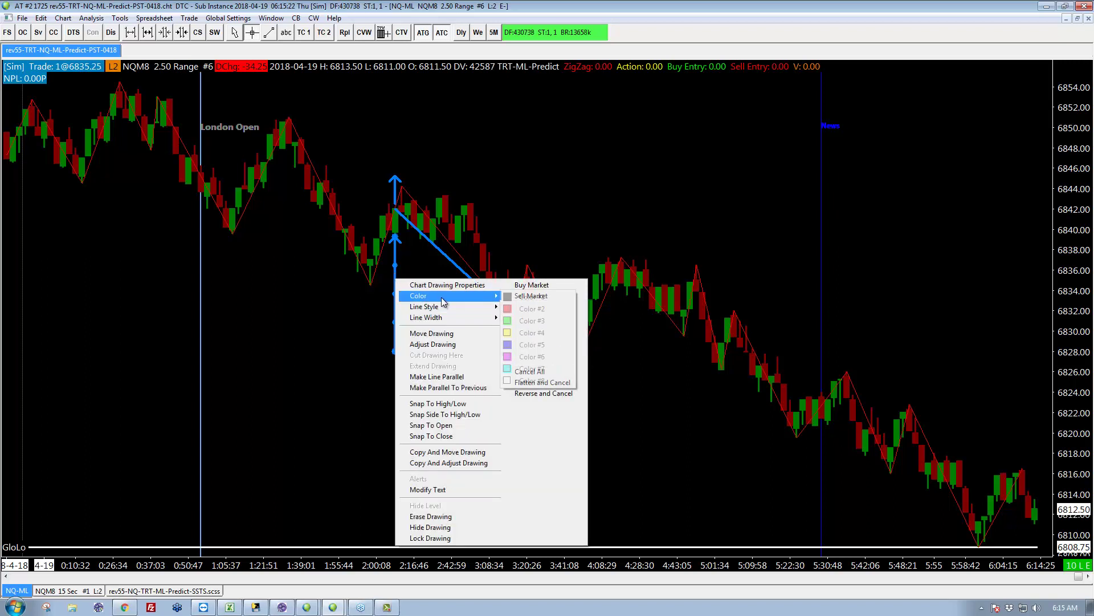
{"action": "left_click", "coordinate": [529, 357]}
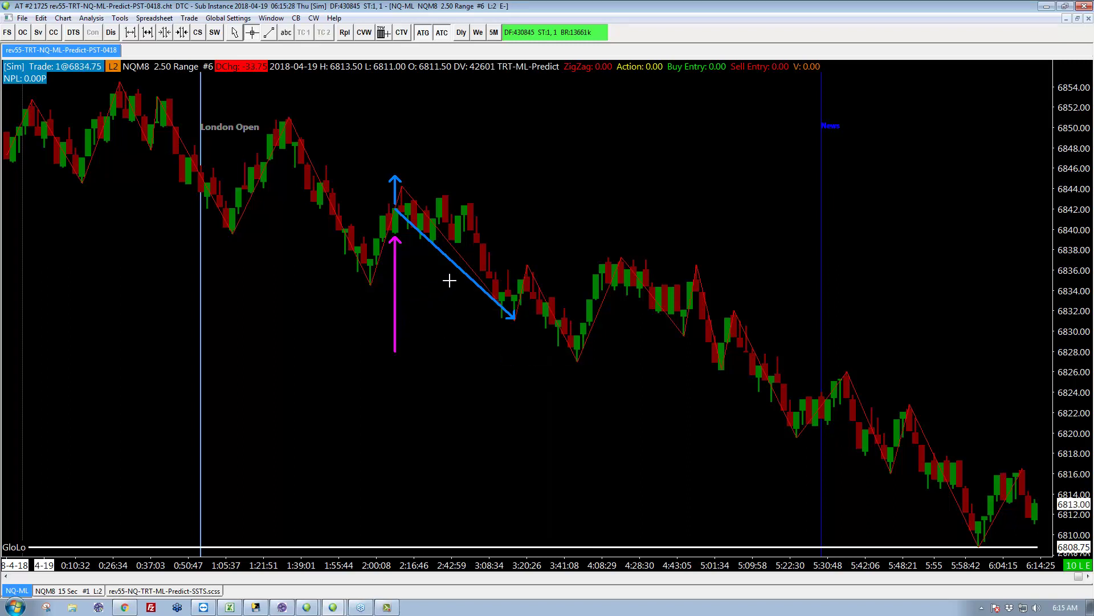
Shorten the falling diagonal arrow slightly and recolor it to yellow, Color #4
{"action": "left_click", "coordinate": [450, 259]}
{"action": "mouse_move", "coordinate": [515, 318]}
{"action": "left_mouse_down"}
{"action": "mouse_move", "coordinate": [520, 337]}
{"action": "mouse_move", "coordinate": [472, 279]}
{"action": "mouse_move", "coordinate": [496, 297]}
{"action": "left_mouse_up"}
{"action": "right_click", "coordinate": [462, 272]}
{"action": "mouse_move", "coordinate": [549, 295]}
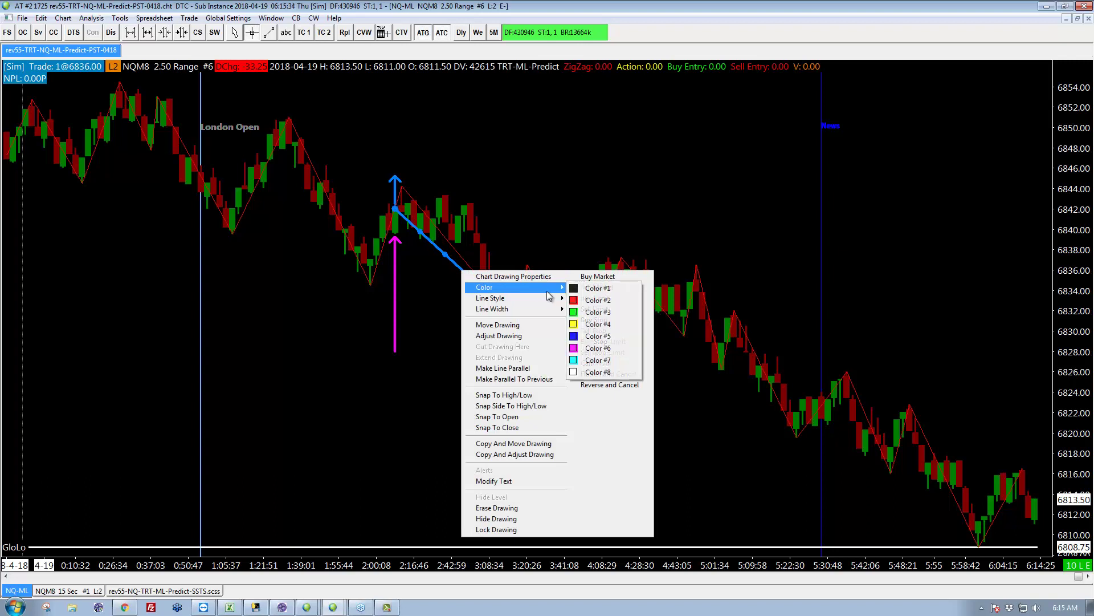
{"action": "left_click", "coordinate": [593, 324]}
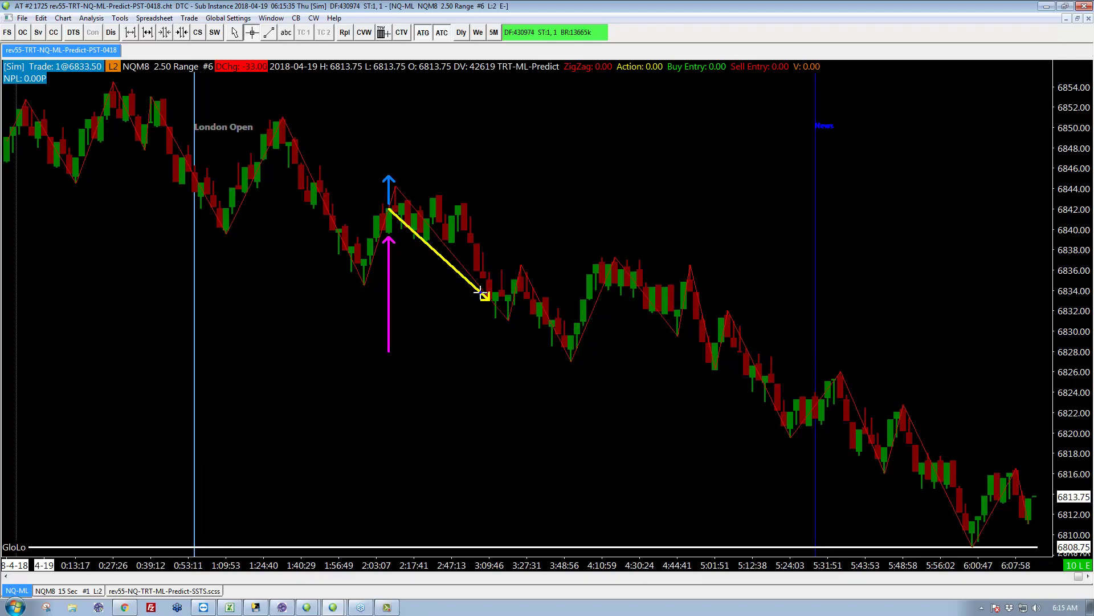
Shorten the yellow arrow to about 6838, and extend it to the News line near 6820
{"action": "mouse_move", "coordinate": [481, 291]}
{"action": "left_mouse_down"}
{"action": "mouse_move", "coordinate": [495, 304]}
{"action": "mouse_move", "coordinate": [471, 287]}
{"action": "left_mouse_up"}
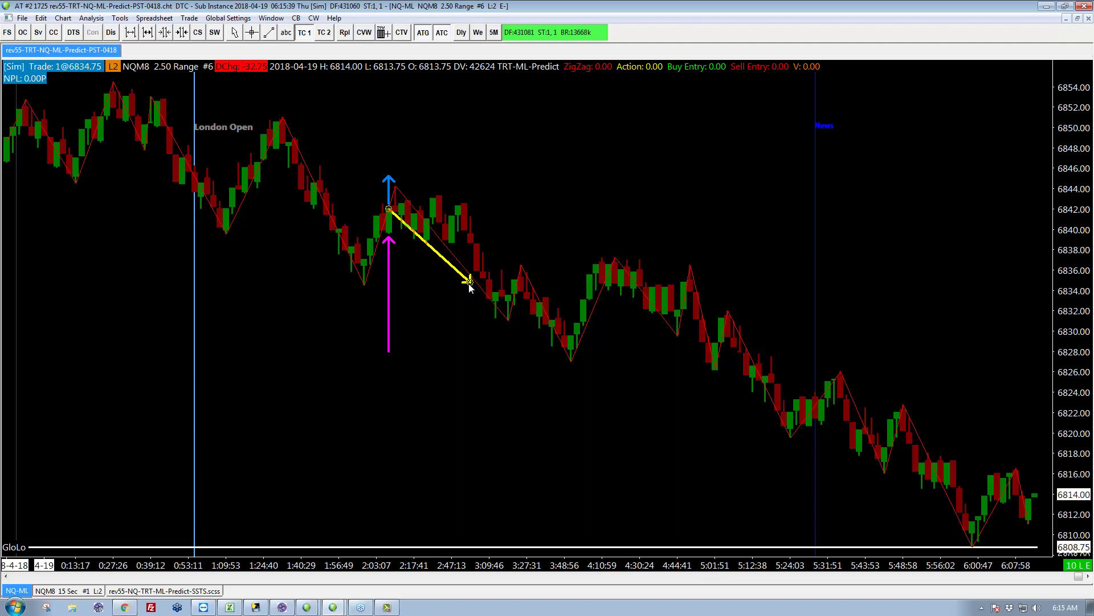
{"action": "left_click_drag", "start_coordinate": [469, 287], "coordinate": [440, 245]}
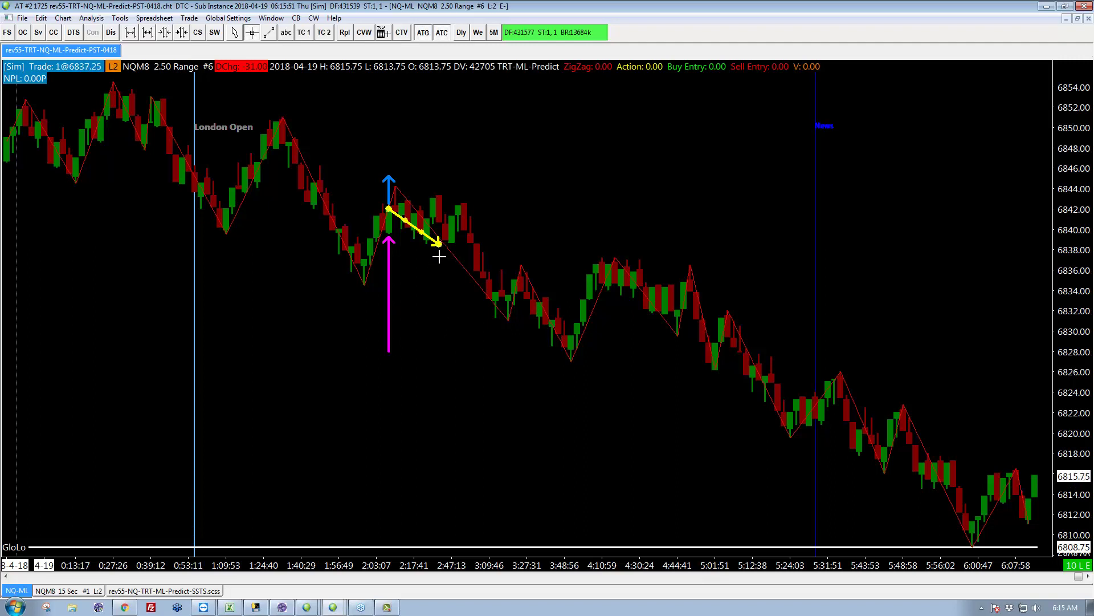
{"action": "left_click_drag", "start_coordinate": [439, 244], "coordinate": [820, 436]}
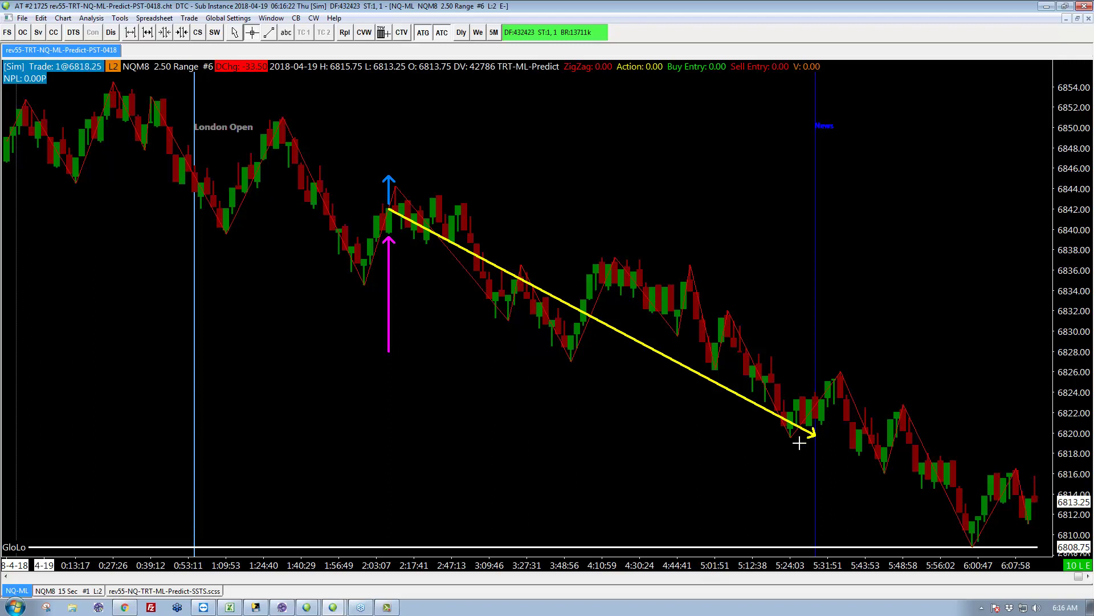
Shorten the yellow arrow so that it ends near 6830 at about 03:19, just below the swing low
{"action": "left_click", "coordinate": [819, 438]}
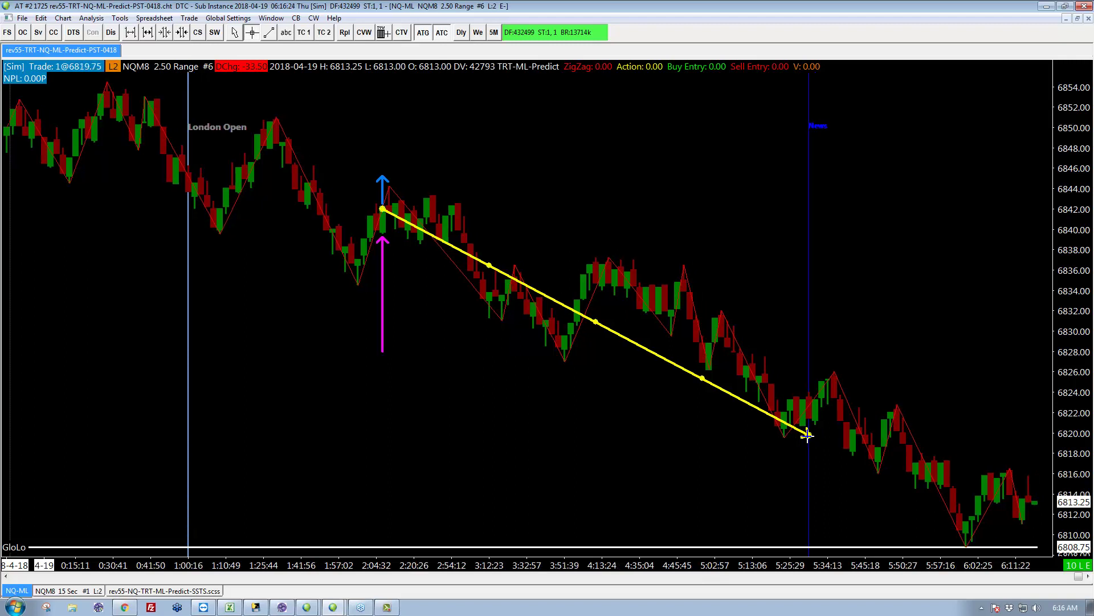
{"action": "left_click_drag", "start_coordinate": [808, 436], "coordinate": [502, 318]}
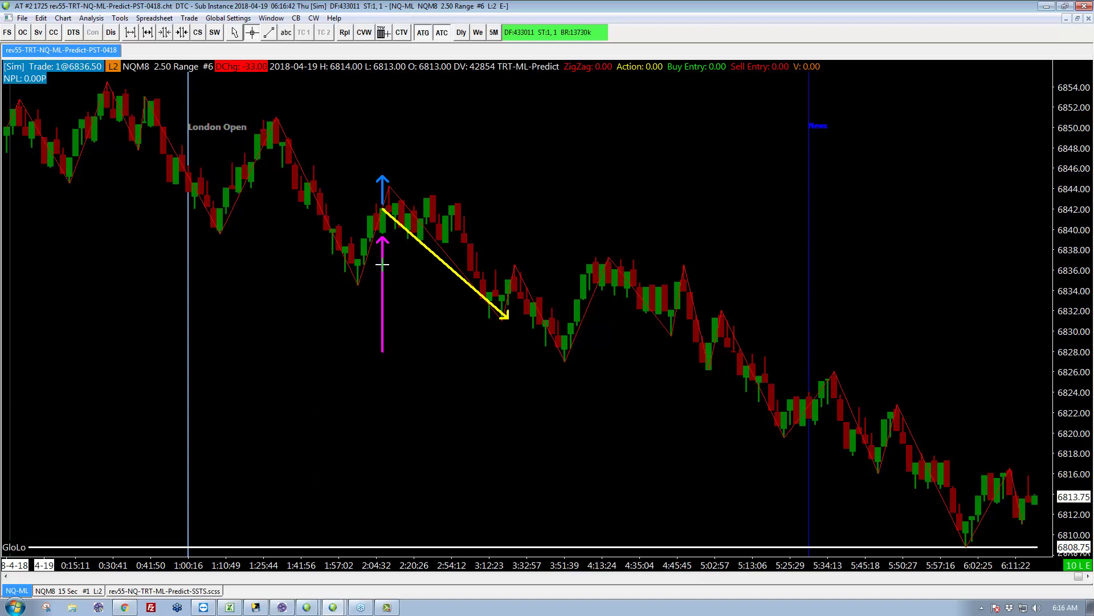
{"action": "left_click_drag", "start_coordinate": [505, 316], "coordinate": [445, 262]}
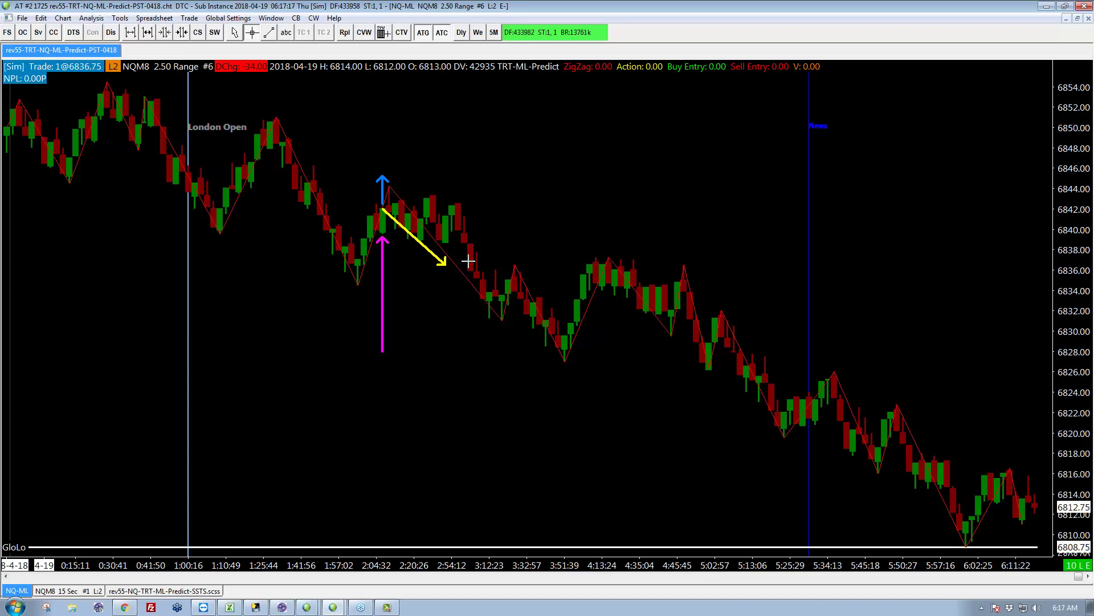
{"action": "left_click", "coordinate": [432, 251]}
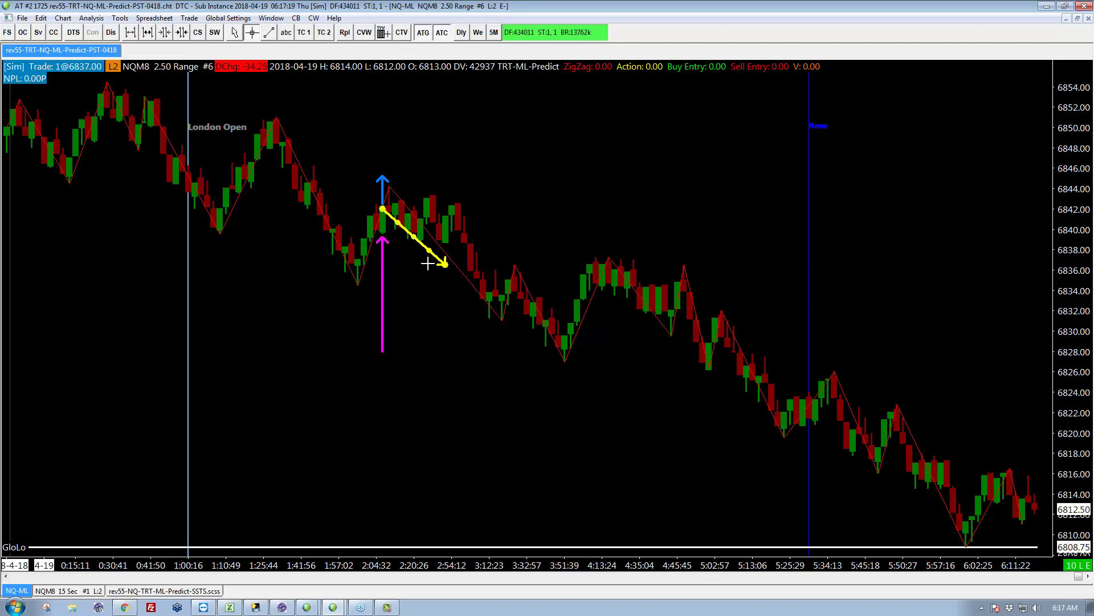
{"action": "left_click_drag", "start_coordinate": [443, 263], "coordinate": [511, 333]}
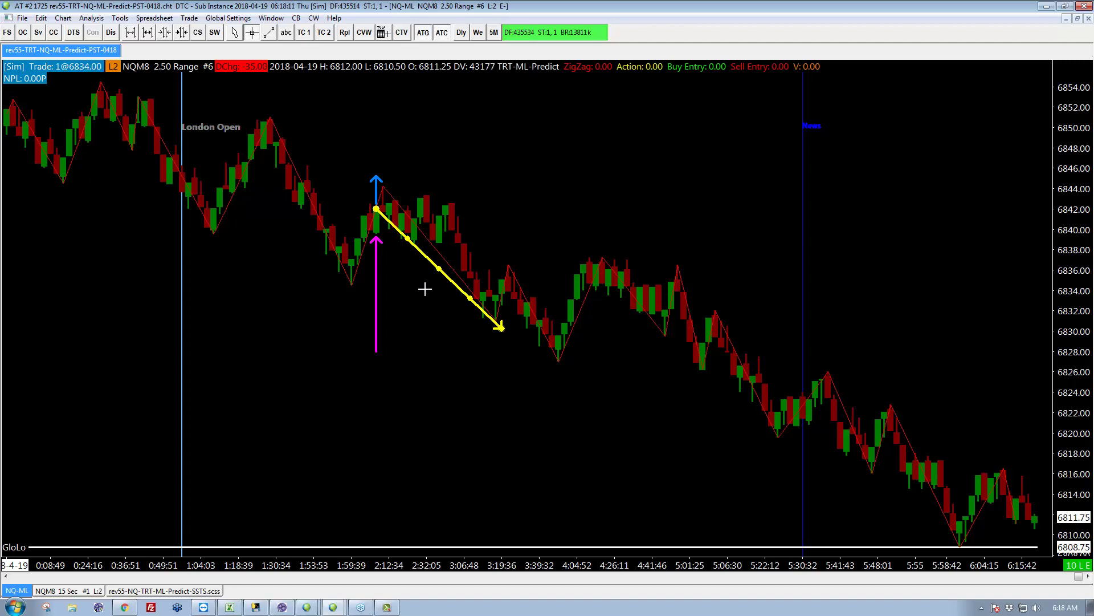
Draw three blue downward diagonal arrows roughly parallel to the yellow arrow, stepped below it from the rising candles before the entry
{"action": "key", "text": "ctrl+1"}
{"action": "mouse_move", "coordinate": [370, 216]}
{"action": "left_mouse_down"}
{"action": "mouse_move", "coordinate": [429, 286]}
{"action": "mouse_move", "coordinate": [433, 274]}
{"action": "left_mouse_up"}
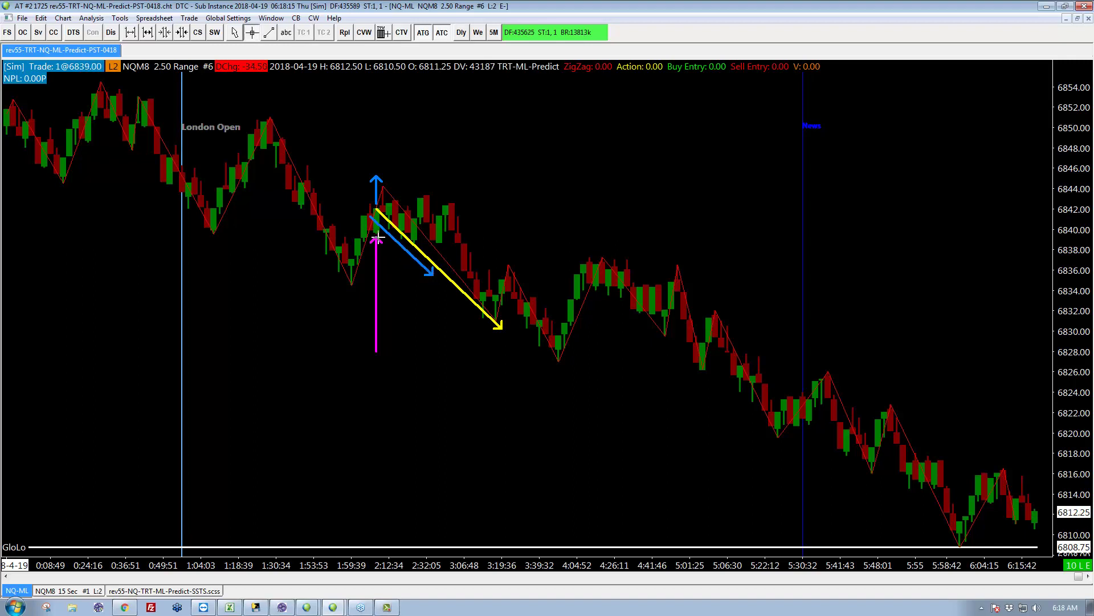
{"action": "mouse_move", "coordinate": [365, 231]}
{"action": "left_mouse_down"}
{"action": "mouse_move", "coordinate": [398, 272]}
{"action": "mouse_move", "coordinate": [446, 303]}
{"action": "left_mouse_up"}
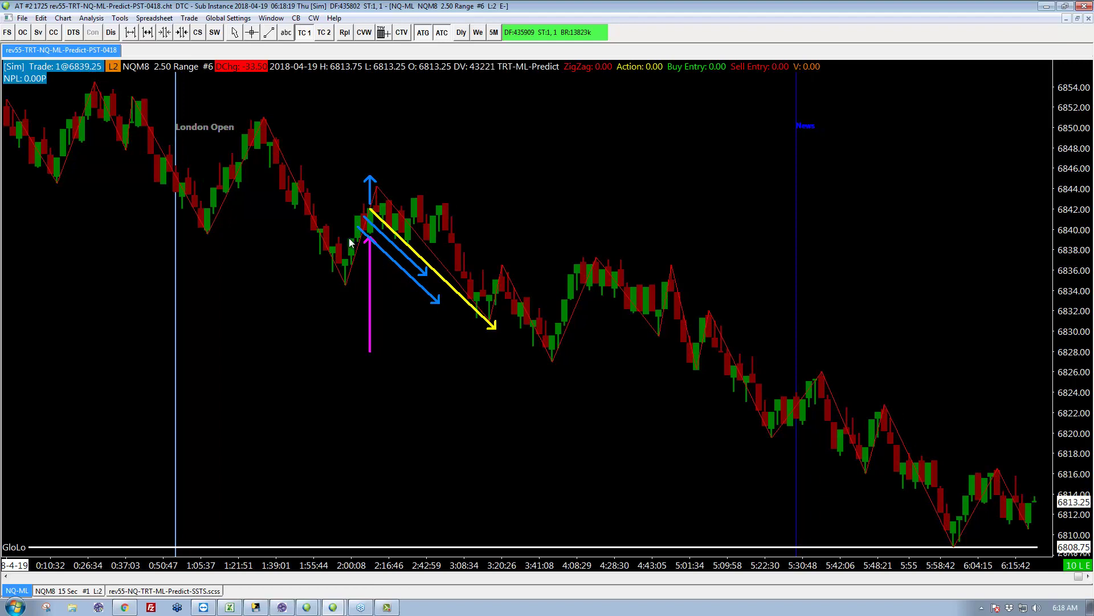
{"action": "mouse_move", "coordinate": [351, 238]}
{"action": "left_mouse_down"}
{"action": "mouse_move", "coordinate": [422, 325]}
{"action": "mouse_move", "coordinate": [446, 329]}
{"action": "left_mouse_up"}
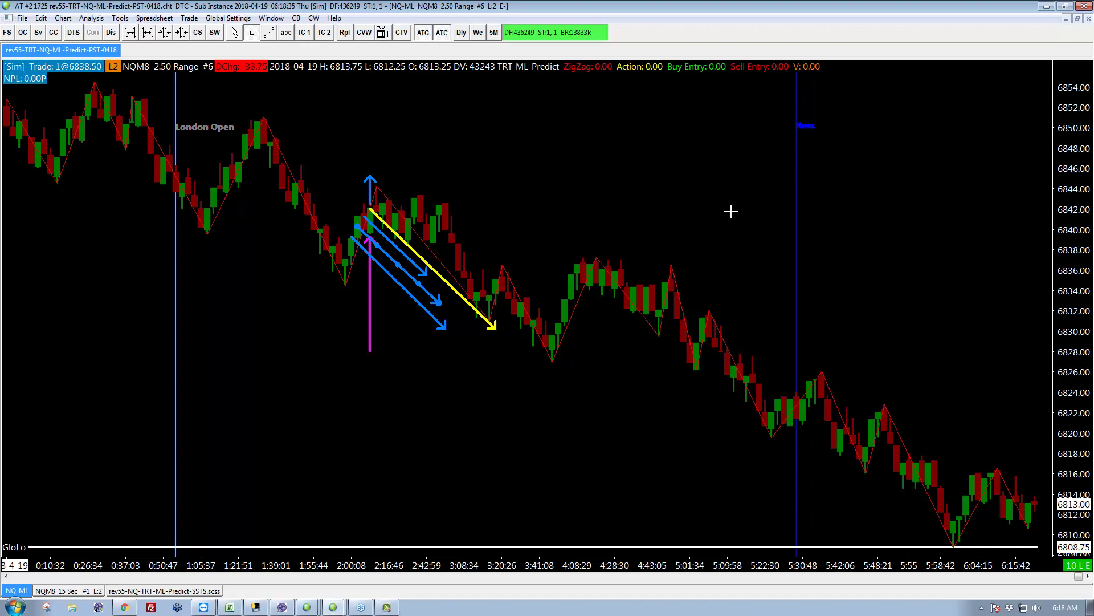
Restore the range chart window to its smaller size and select the 4/18/2018 row in the Trade Activity Log starting 2017-12-01
{"action": "left_click", "coordinate": [1065, 6]}
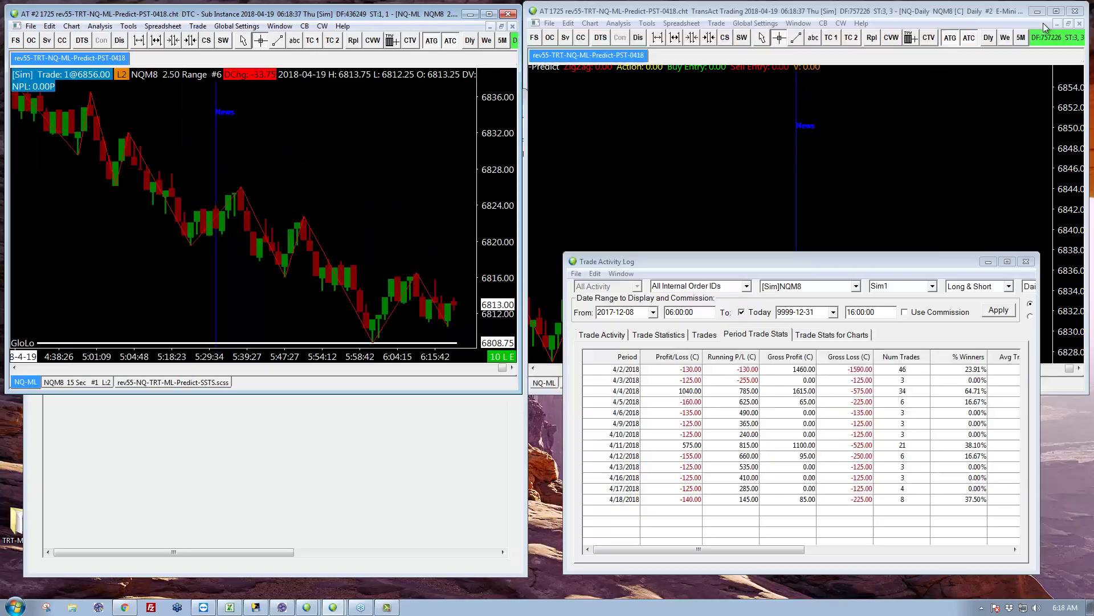
{"action": "left_click", "coordinate": [275, 500]}
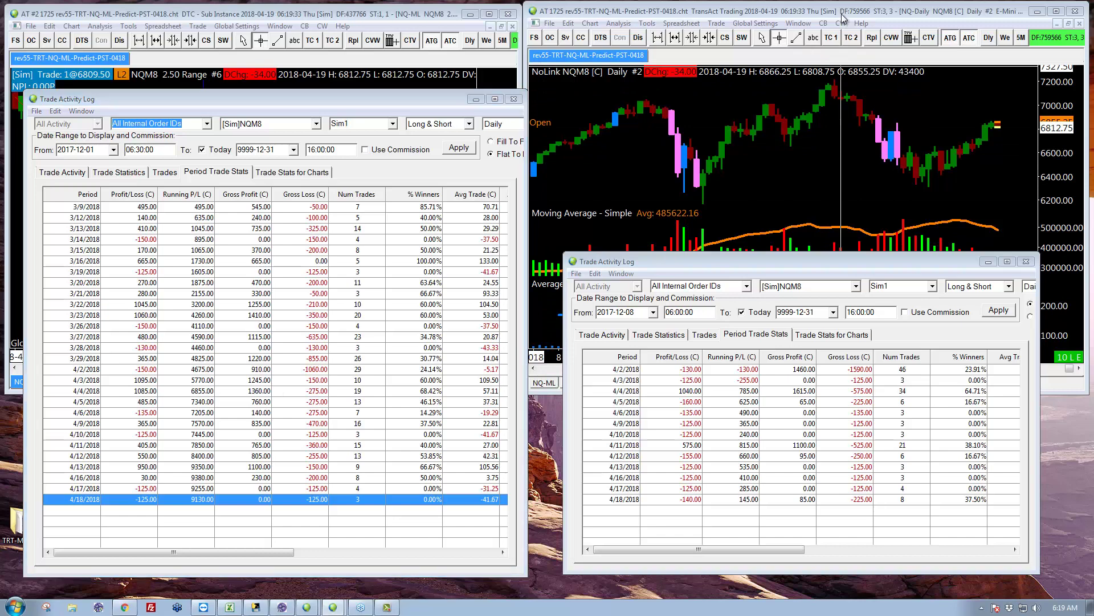
Draw a blue ellipse around the Average Daily Range bars from late February to 26 March on the maximized daily chart, and restore its window
{"action": "left_click", "coordinate": [547, 322]}
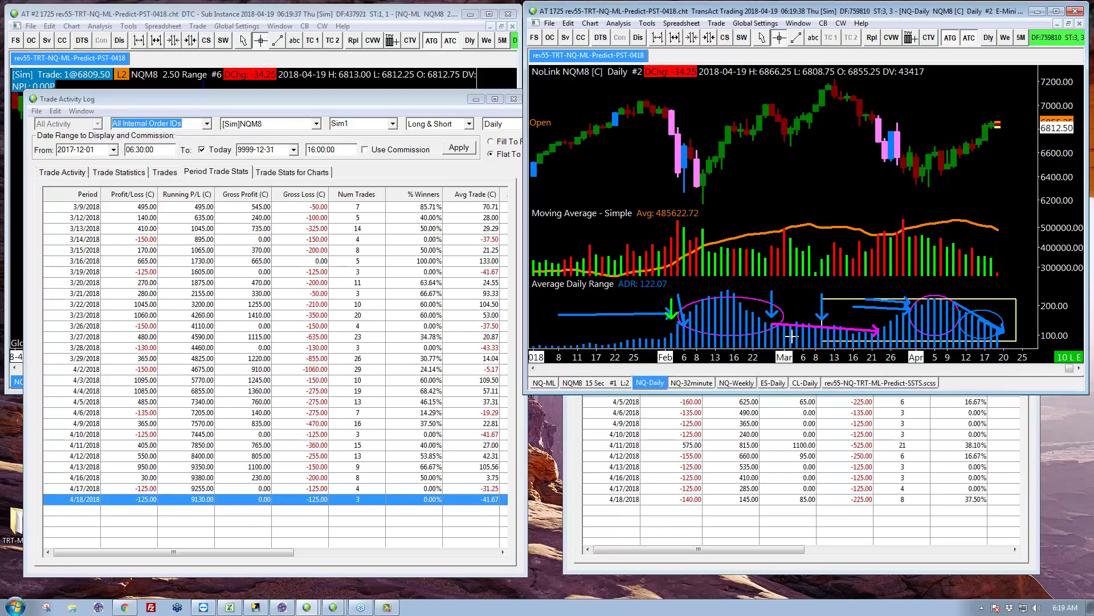
{"action": "left_click", "coordinate": [1056, 12]}
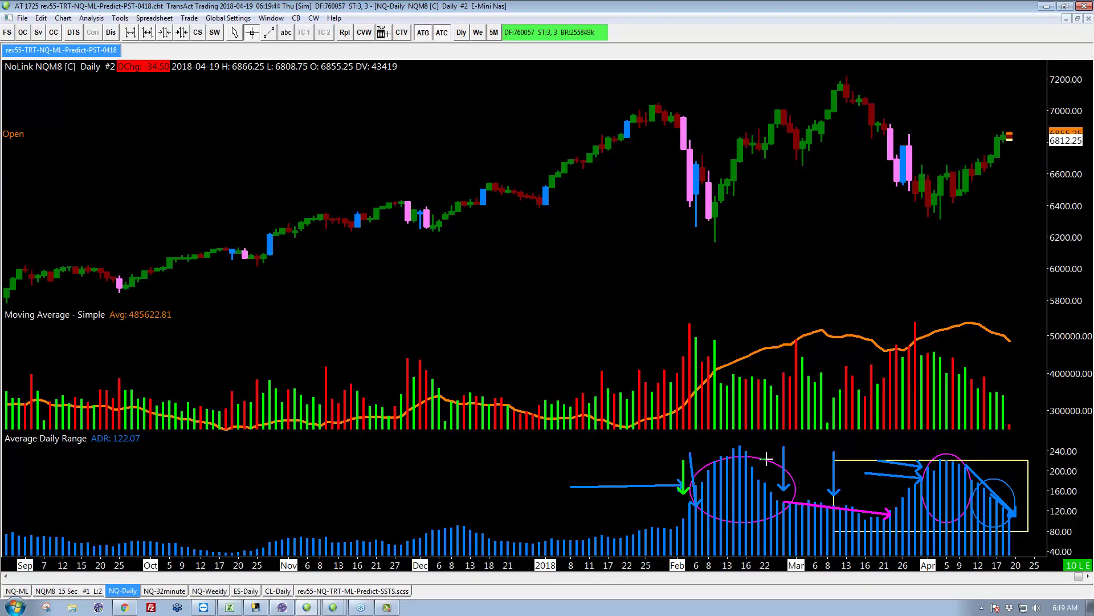
{"action": "left_click", "coordinate": [764, 460]}
{"action": "left_click", "coordinate": [950, 453]}
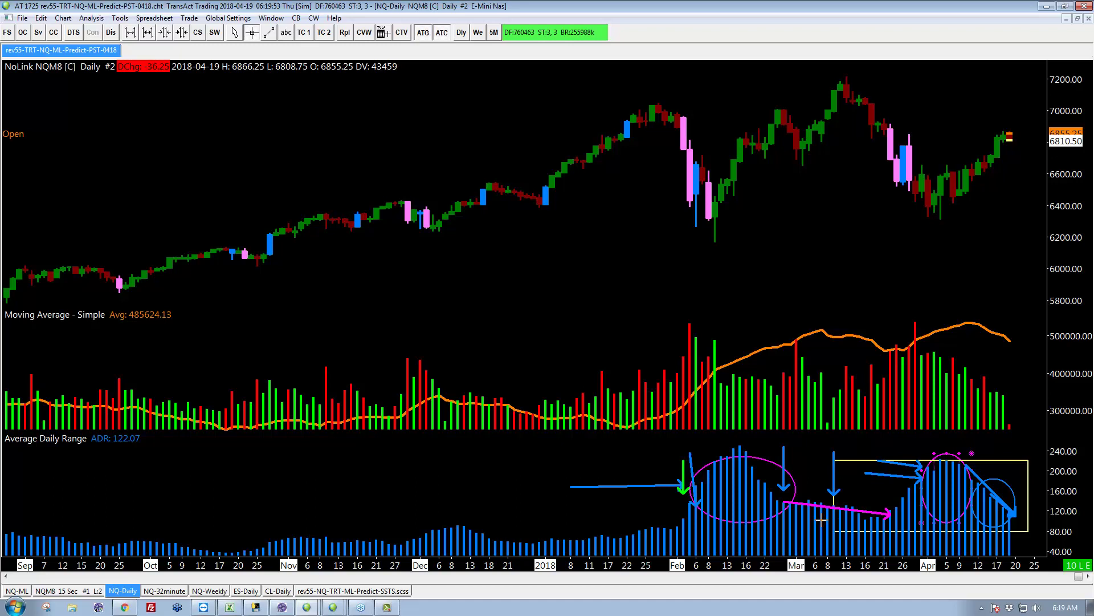
{"action": "left_click", "coordinate": [812, 475]}
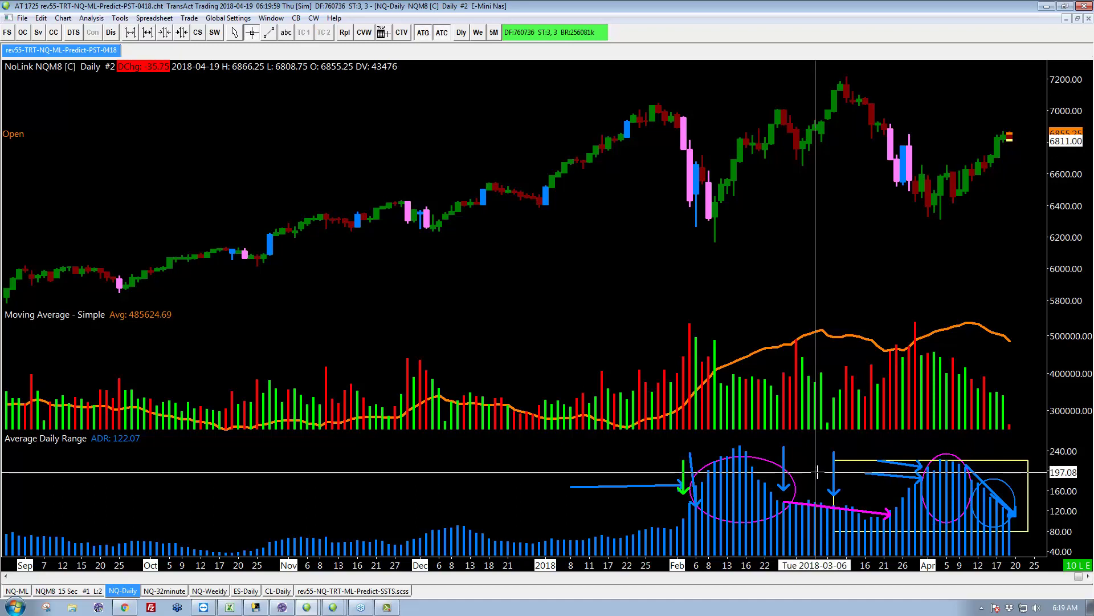
{"action": "mouse_move", "coordinate": [777, 483]}
{"action": "left_mouse_down"}
{"action": "mouse_move", "coordinate": [803, 525]}
{"action": "mouse_move", "coordinate": [904, 547]}
{"action": "left_mouse_up"}
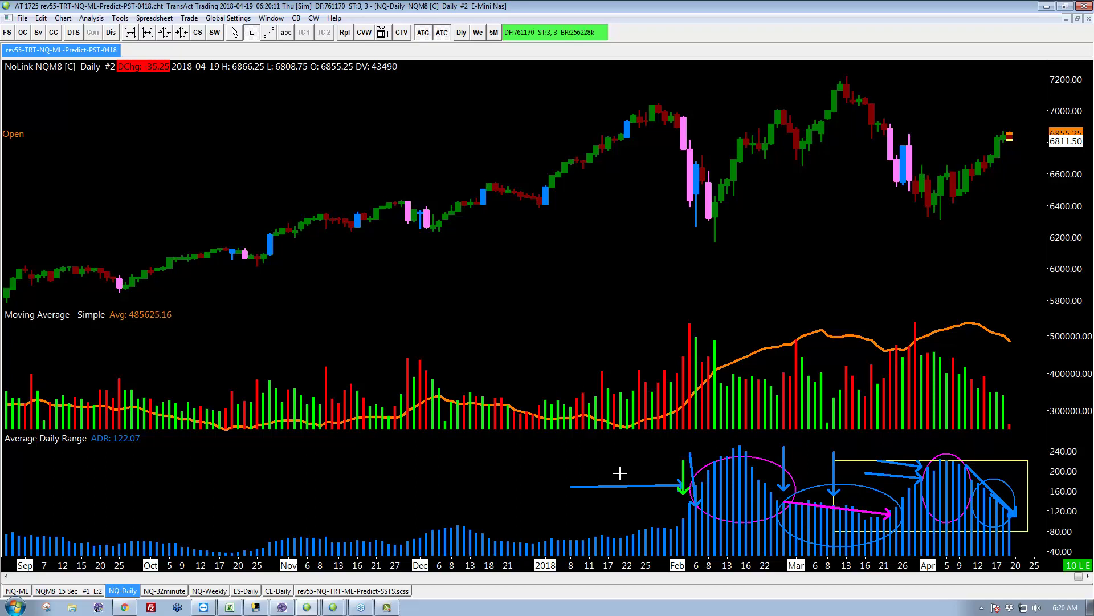
{"action": "left_click", "coordinate": [741, 457]}
{"action": "left_click", "coordinate": [1065, 6]}
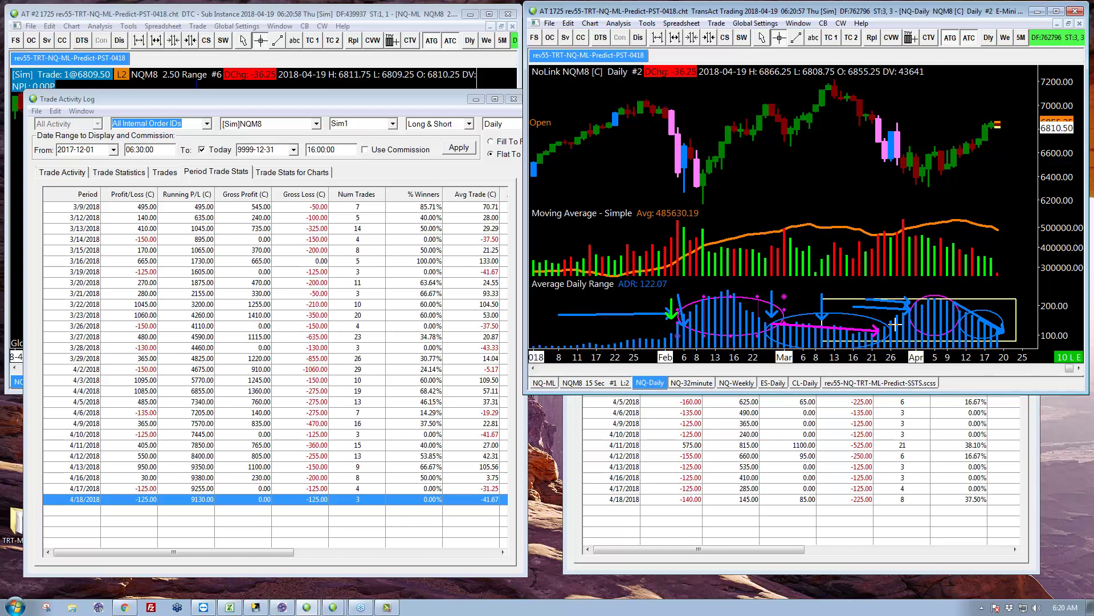
Examine the annotated Average Daily Range bars from February to April on the maximized daily chart, and restore its window
{"action": "left_click", "coordinate": [1056, 11]}
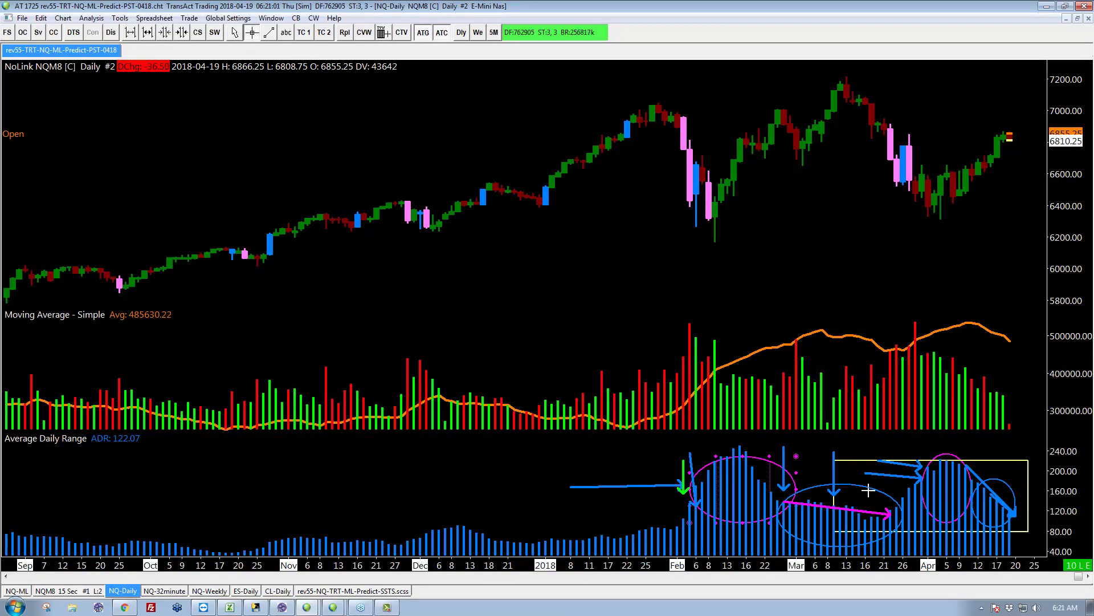
{"action": "left_click", "coordinate": [681, 513]}
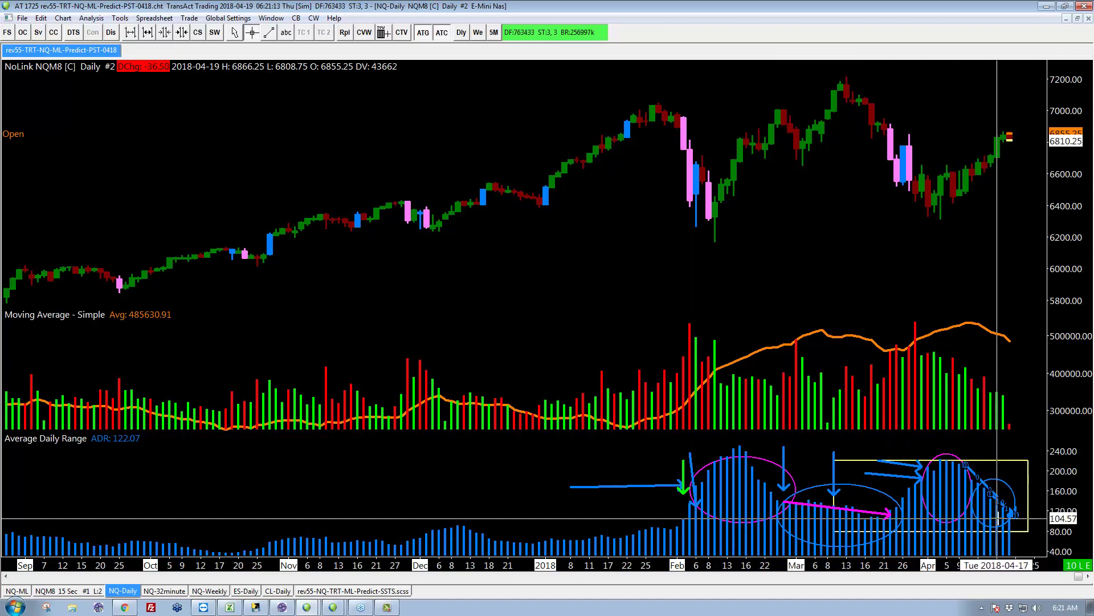
{"action": "left_click", "coordinate": [776, 464]}
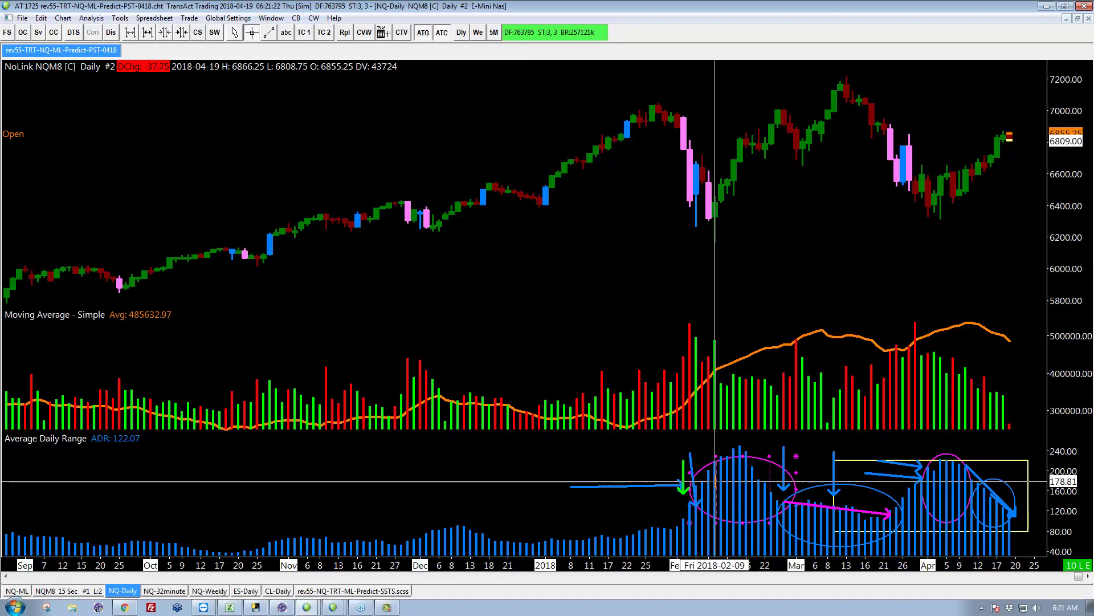
{"action": "left_click", "coordinate": [1065, 6]}
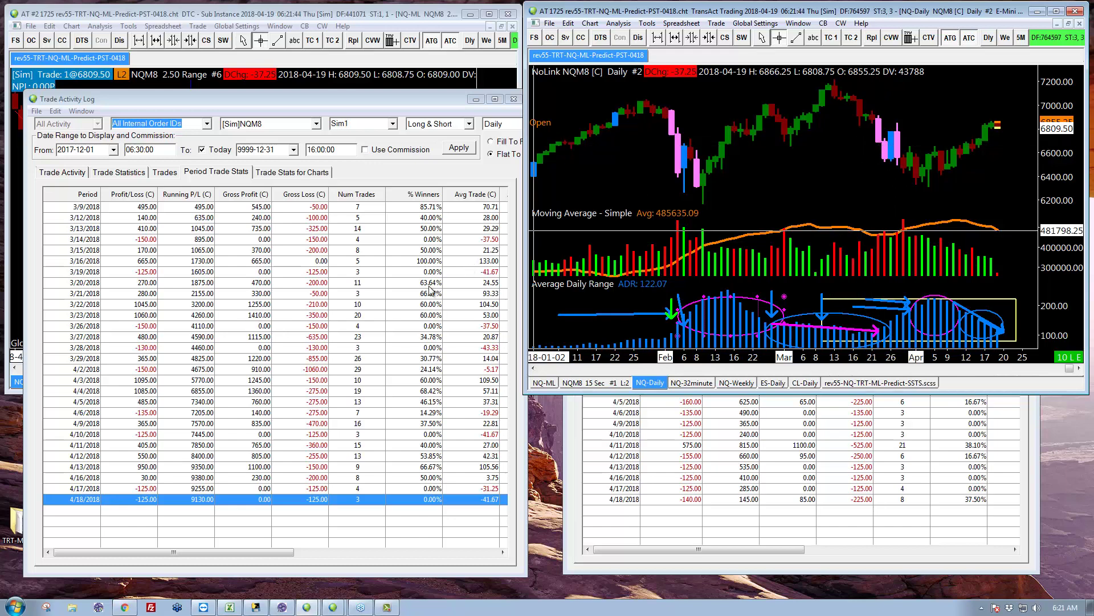
Compare the 3/22/2018 and 3/23/2018 rows in the Trade Activity Log starting 2017-12-01, ending with the 3/22/2018 row selected
{"action": "left_click", "coordinate": [132, 310]}
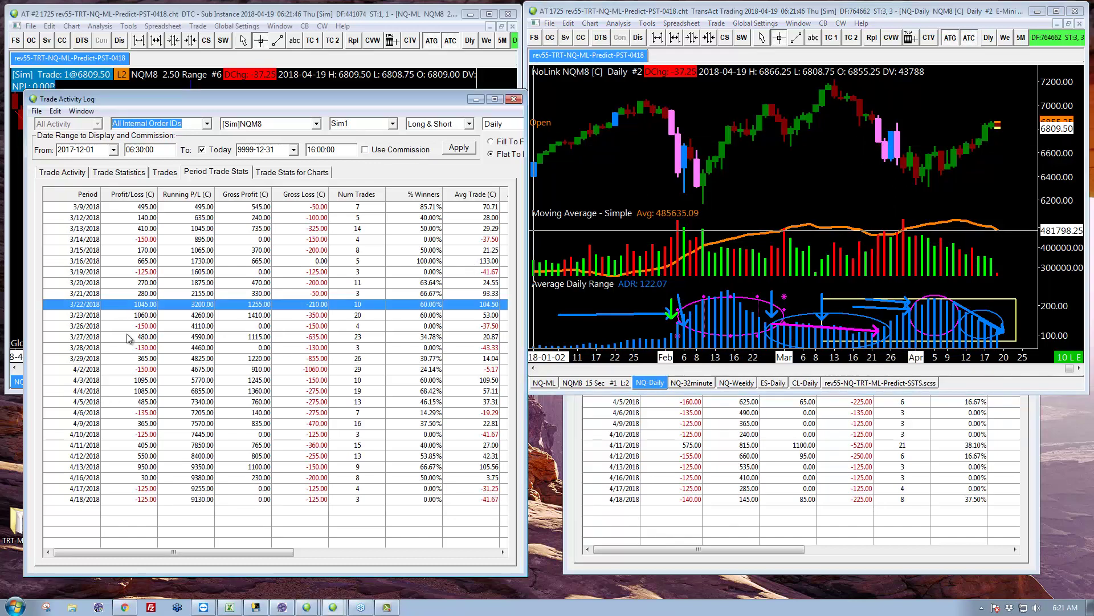
{"action": "left_click", "coordinate": [134, 317]}
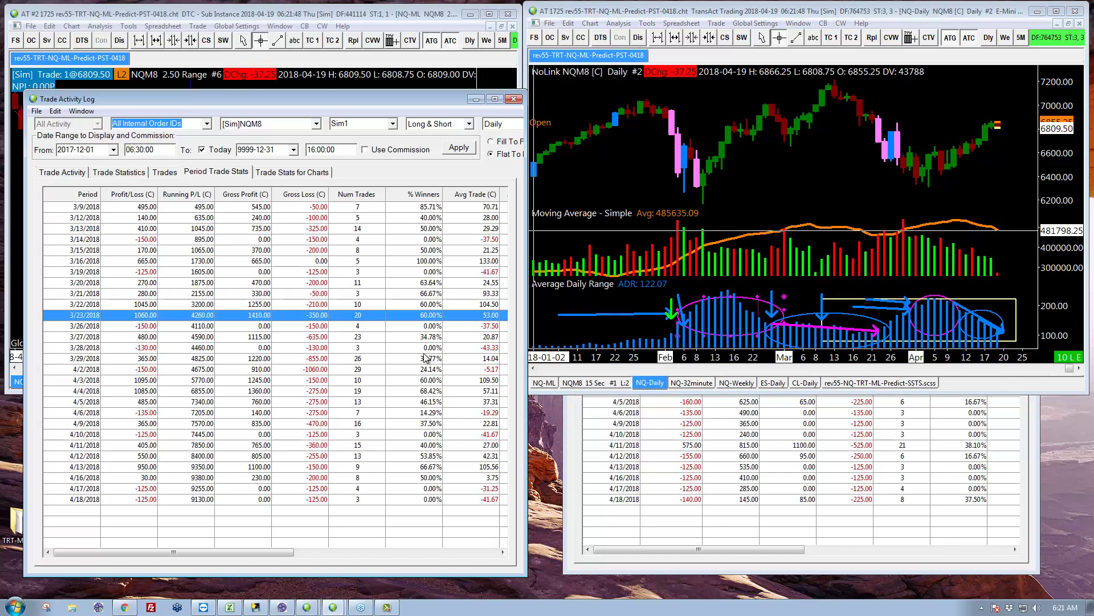
{"action": "left_click", "coordinate": [132, 306]}
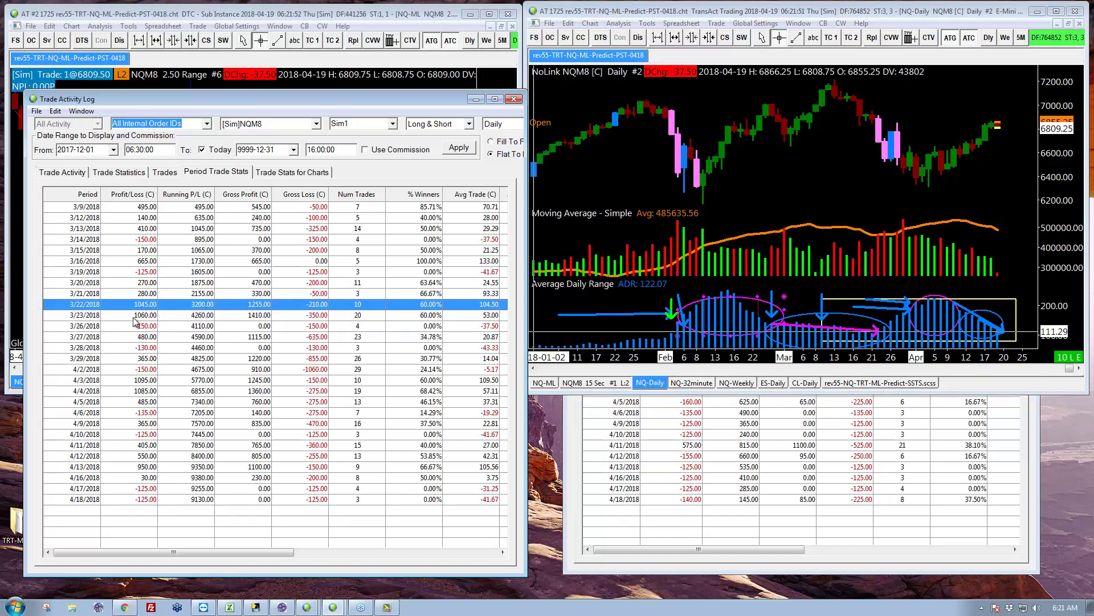